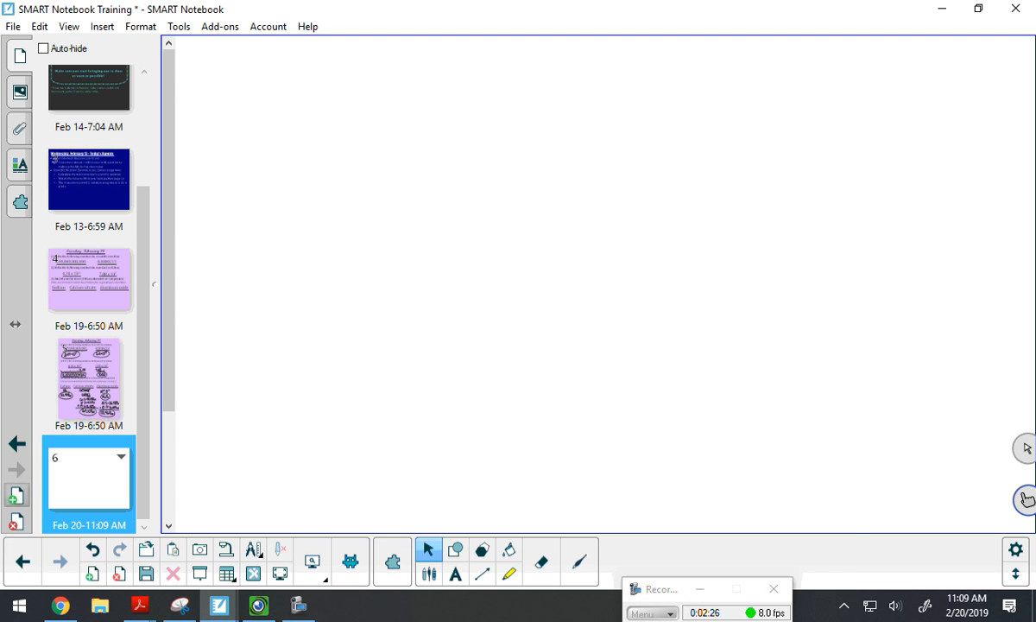
Step: Activate the Pens tool and bring up the list of available pen types
{"action": "left_click", "coordinate": [428, 573]}
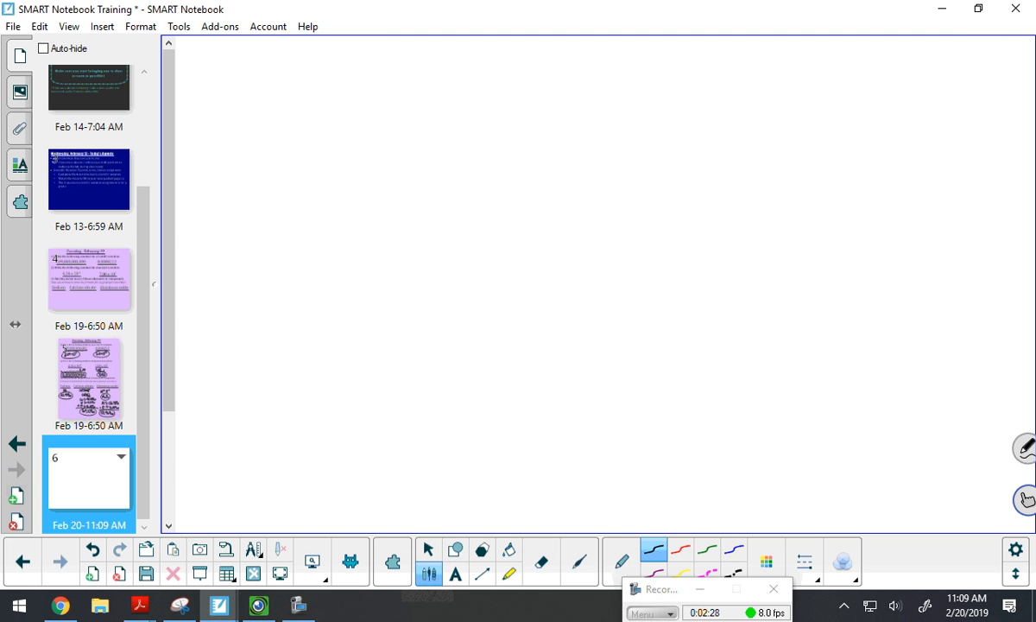
{"action": "left_click_drag", "start_coordinate": [661, 589], "coordinate": [632, 608]}
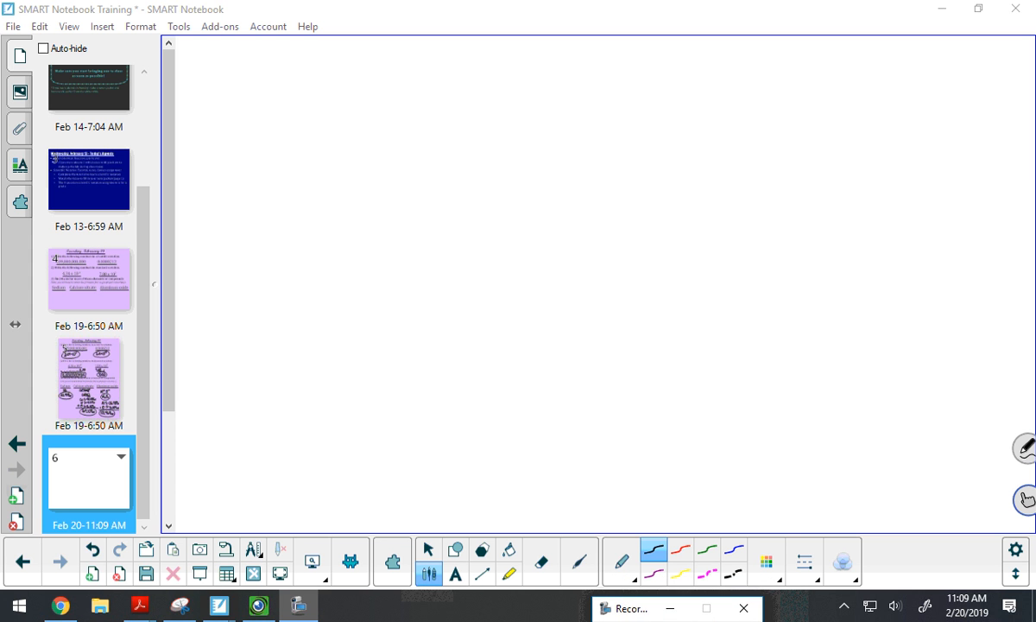
{"action": "left_click", "coordinate": [429, 573]}
{"action": "left_click", "coordinate": [622, 563]}
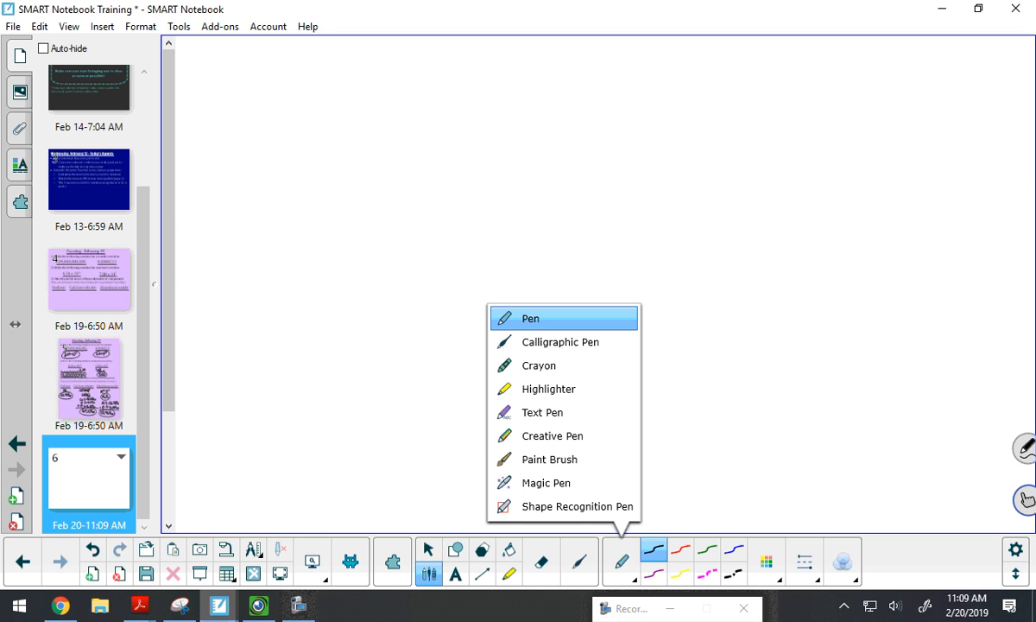
{"action": "left_click", "coordinate": [542, 561]}
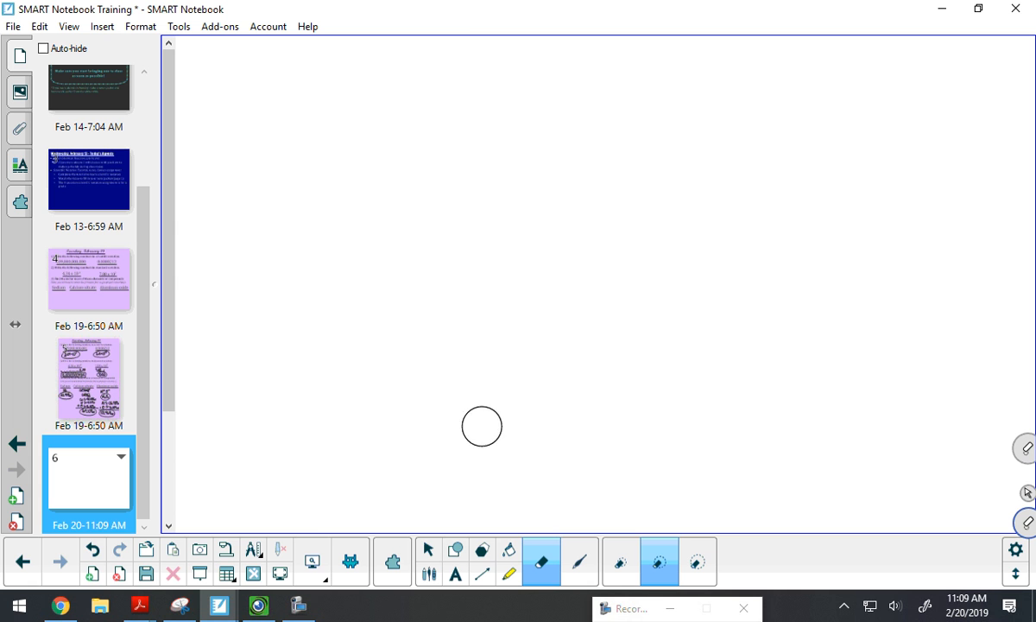
{"action": "mouse_move", "coordinate": [510, 396]}
{"action": "left_mouse_down"}
{"action": "mouse_move", "coordinate": [519, 385]}
{"action": "mouse_move", "coordinate": [570, 430]}
{"action": "left_mouse_up"}
{"action": "left_click_drag", "start_coordinate": [498, 376], "coordinate": [565, 411]}
Step: Set up the Calligraphic Pen with a blue line color and the thinnest line thickness
{"action": "left_click", "coordinate": [429, 574]}
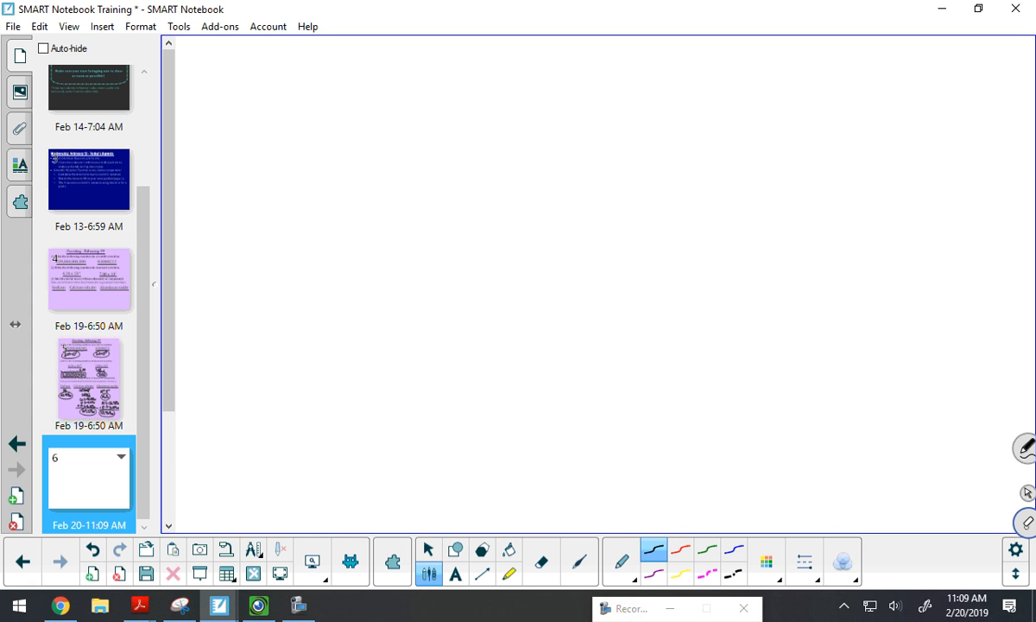
{"action": "left_click", "coordinate": [622, 561]}
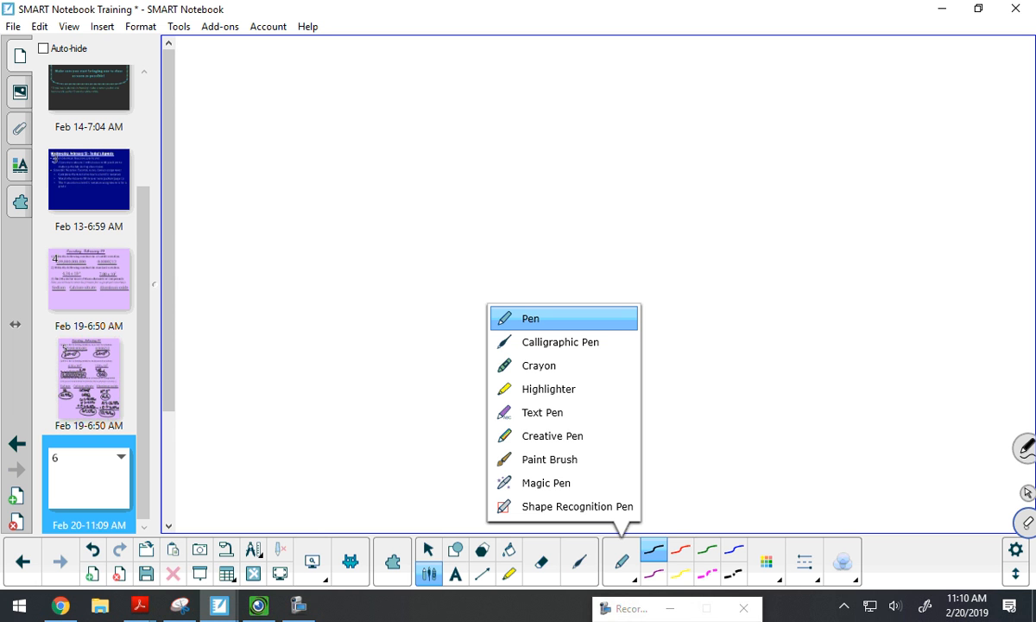
{"action": "left_click", "coordinate": [560, 342]}
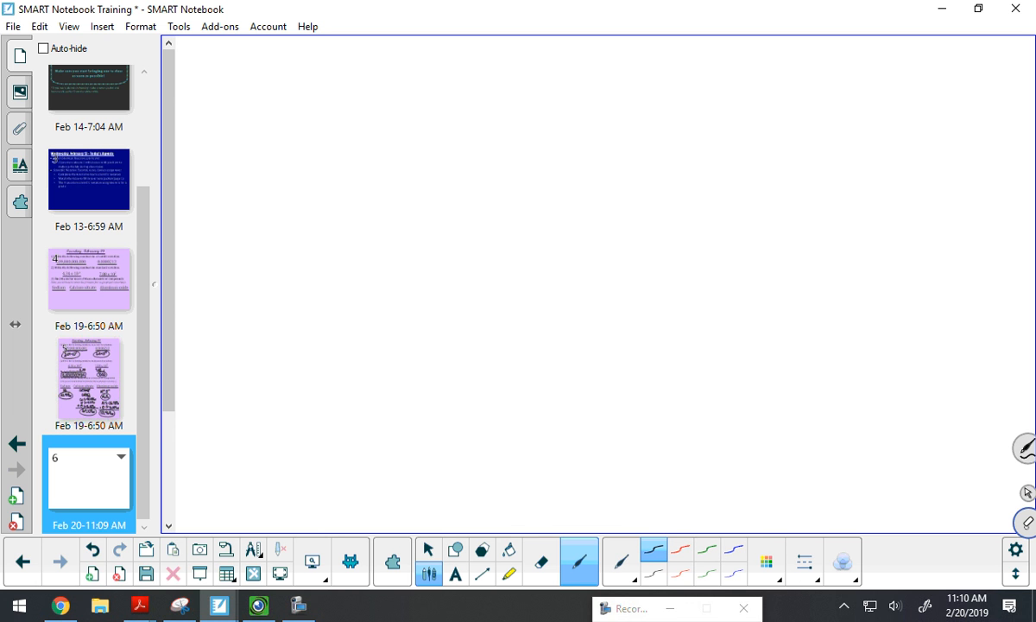
{"action": "left_click", "coordinate": [766, 562]}
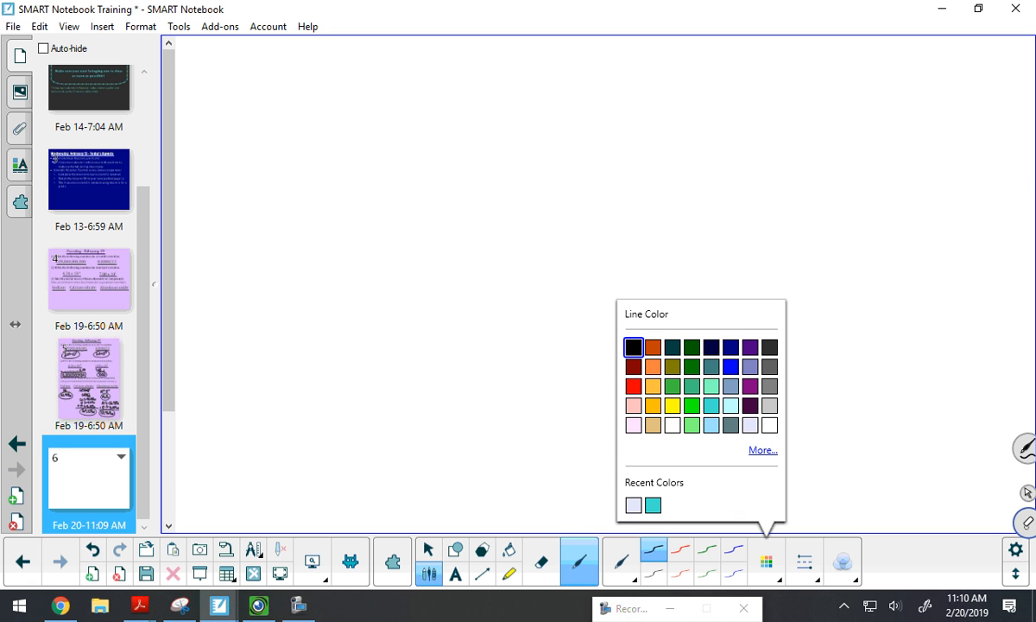
{"action": "left_click", "coordinate": [730, 366]}
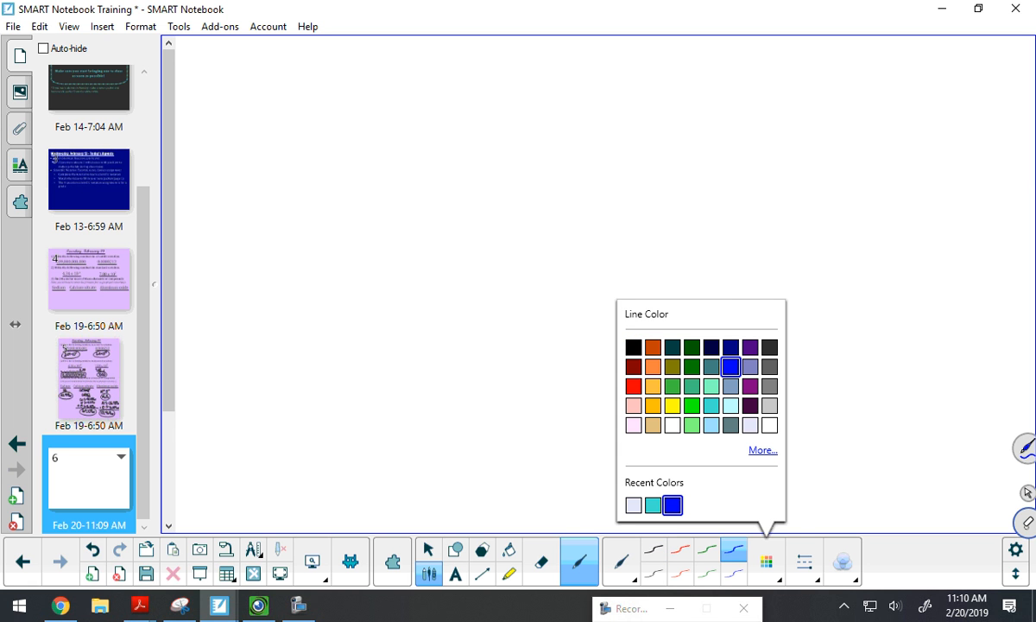
{"action": "left_click", "coordinate": [804, 563]}
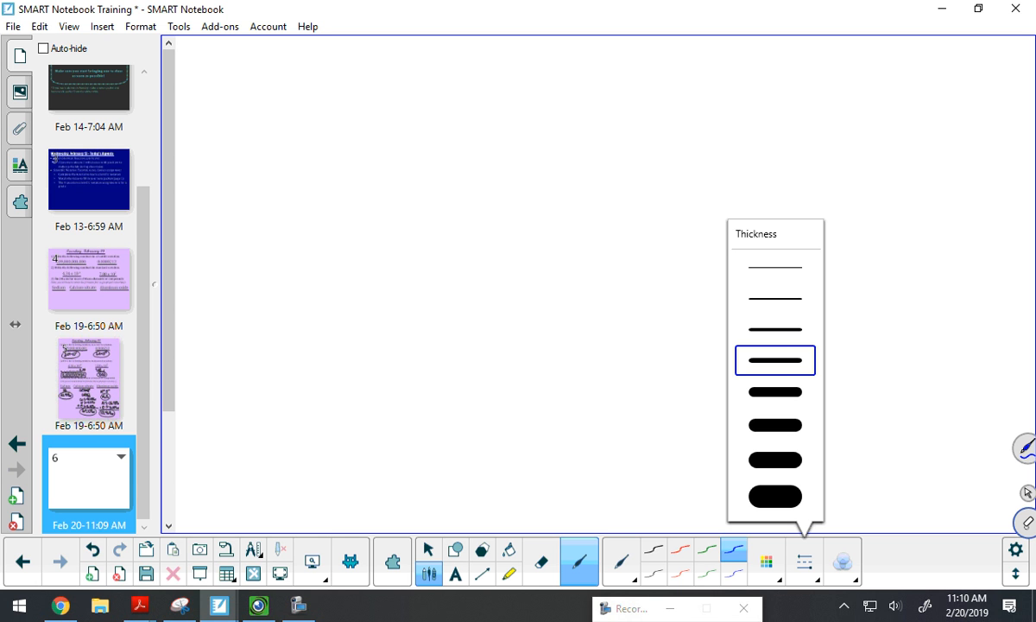
{"action": "left_click", "coordinate": [775, 266]}
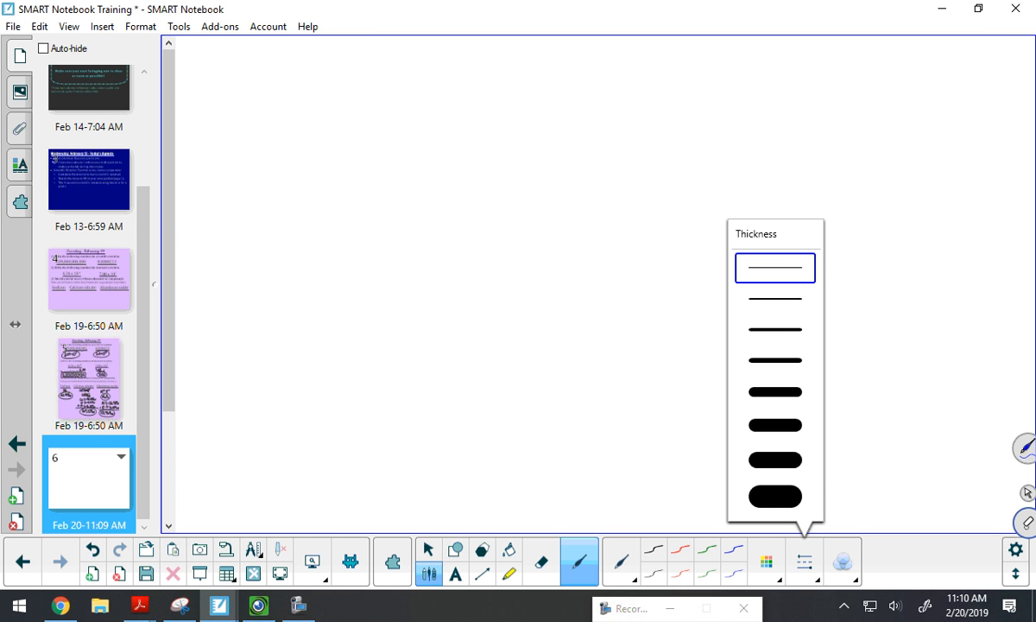
Step: Handwrite the word "testing" on the blank page 6 with the blue calligraphic pen
{"action": "left_click", "coordinate": [218, 219]}
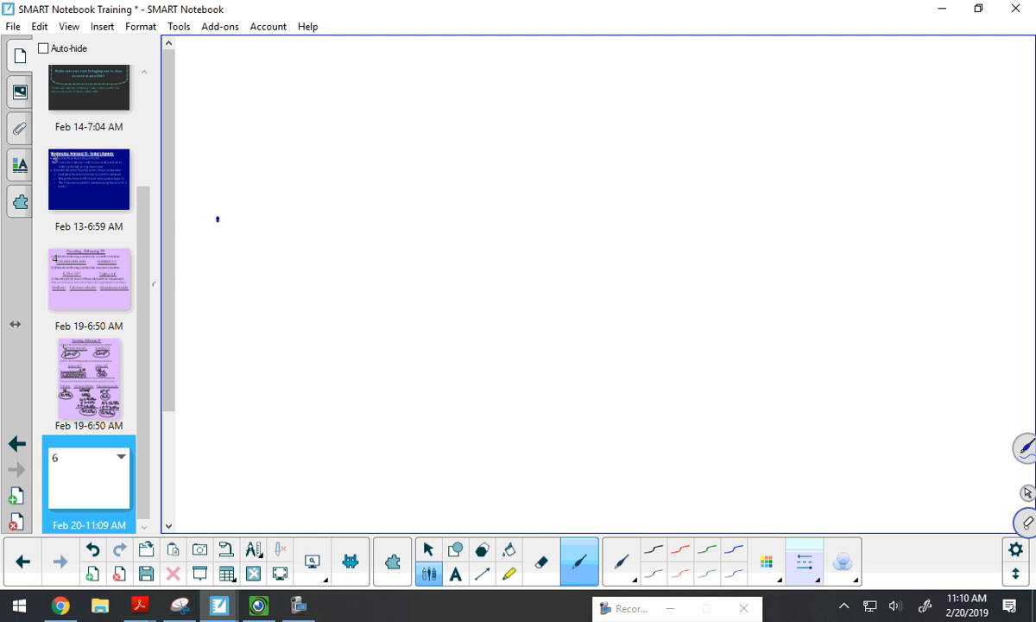
{"action": "mouse_move", "coordinate": [214, 217]}
{"action": "left_mouse_down"}
{"action": "mouse_move", "coordinate": [215, 269]}
{"action": "mouse_move", "coordinate": [226, 229]}
{"action": "left_mouse_up"}
{"action": "mouse_move", "coordinate": [226, 250]}
{"action": "left_mouse_down"}
{"action": "mouse_move", "coordinate": [242, 234]}
{"action": "mouse_move", "coordinate": [251, 261]}
{"action": "left_mouse_up"}
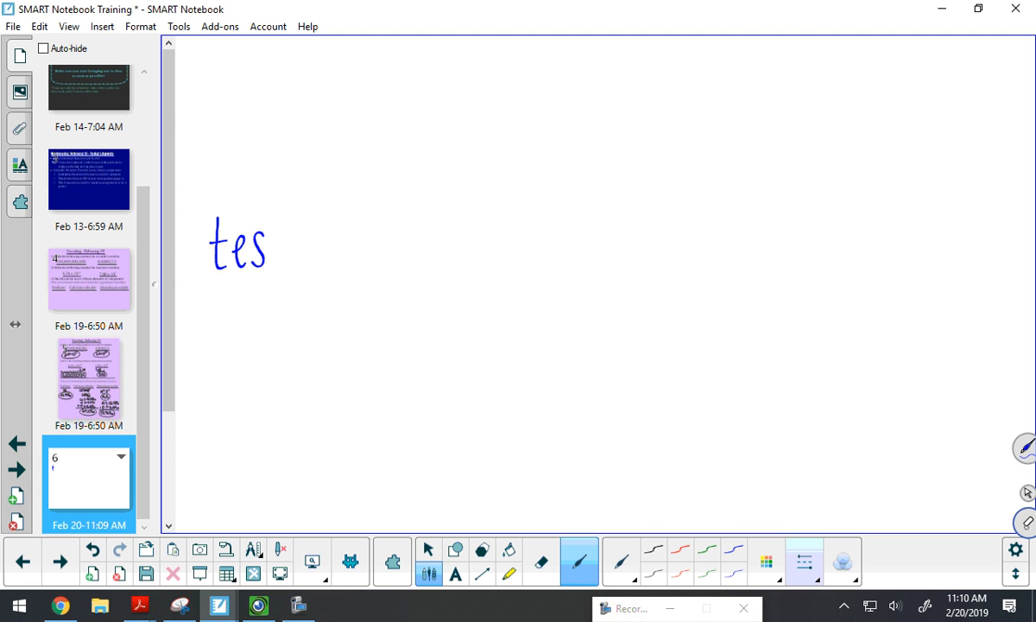
{"action": "mouse_move", "coordinate": [275, 214]}
{"action": "left_mouse_down"}
{"action": "mouse_move", "coordinate": [276, 265]}
{"action": "mouse_move", "coordinate": [285, 229]}
{"action": "left_mouse_up"}
{"action": "mouse_move", "coordinate": [294, 233]}
{"action": "left_mouse_down"}
{"action": "mouse_move", "coordinate": [294, 263]}
{"action": "mouse_move", "coordinate": [322, 265]}
{"action": "mouse_move", "coordinate": [346, 235]}
{"action": "mouse_move", "coordinate": [335, 298]}
{"action": "left_mouse_up"}
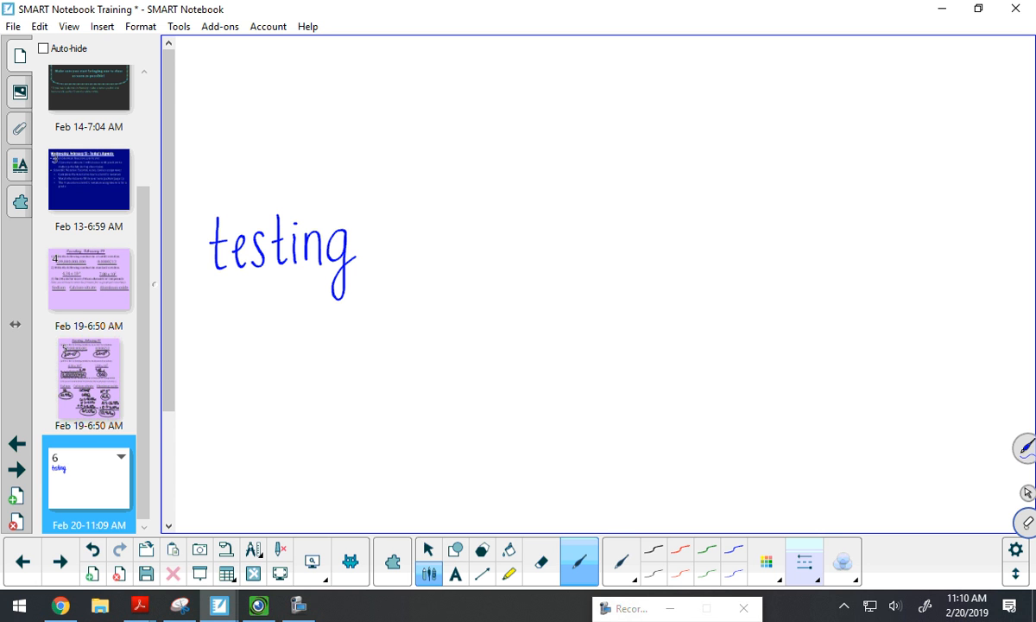
Step: Erase the handwritten word "testing" from the page
{"action": "left_click", "coordinate": [1026, 523]}
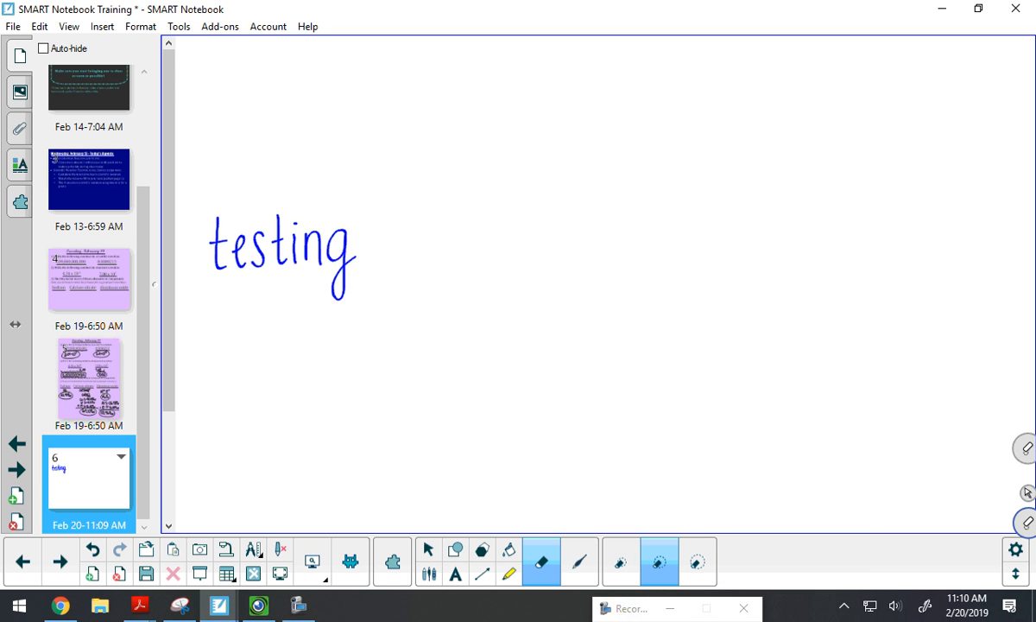
{"action": "mouse_move", "coordinate": [320, 220]}
{"action": "left_mouse_down"}
{"action": "mouse_move", "coordinate": [219, 243]}
{"action": "mouse_move", "coordinate": [365, 266]}
{"action": "mouse_move", "coordinate": [304, 276]}
{"action": "mouse_move", "coordinate": [342, 273]}
{"action": "mouse_move", "coordinate": [201, 270]}
{"action": "left_mouse_up"}
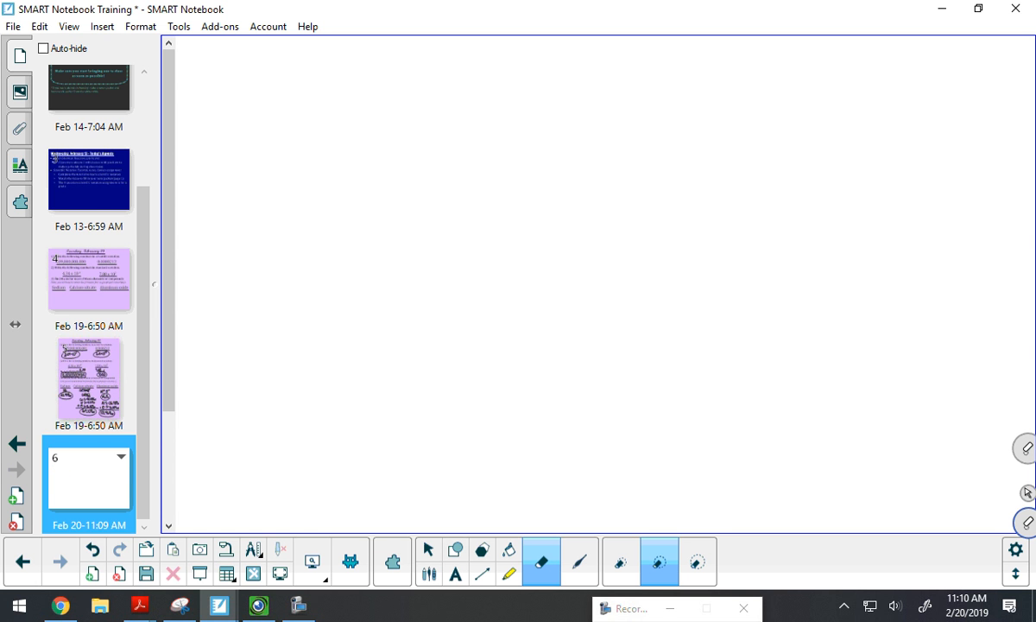
{"action": "left_click_drag", "start_coordinate": [366, 250], "coordinate": [418, 285]}
{"action": "left_click_drag", "start_coordinate": [357, 272], "coordinate": [441, 294]}
Step: Activate the Text tool and set its font to Elephant at size 36
{"action": "left_click", "coordinate": [445, 568]}
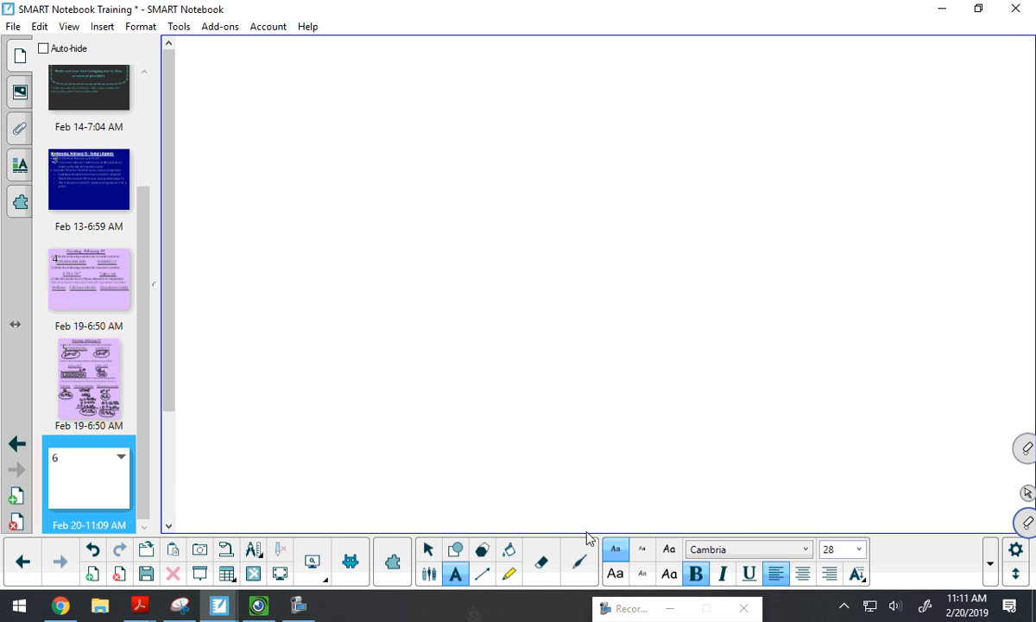
{"action": "left_click", "coordinate": [805, 549]}
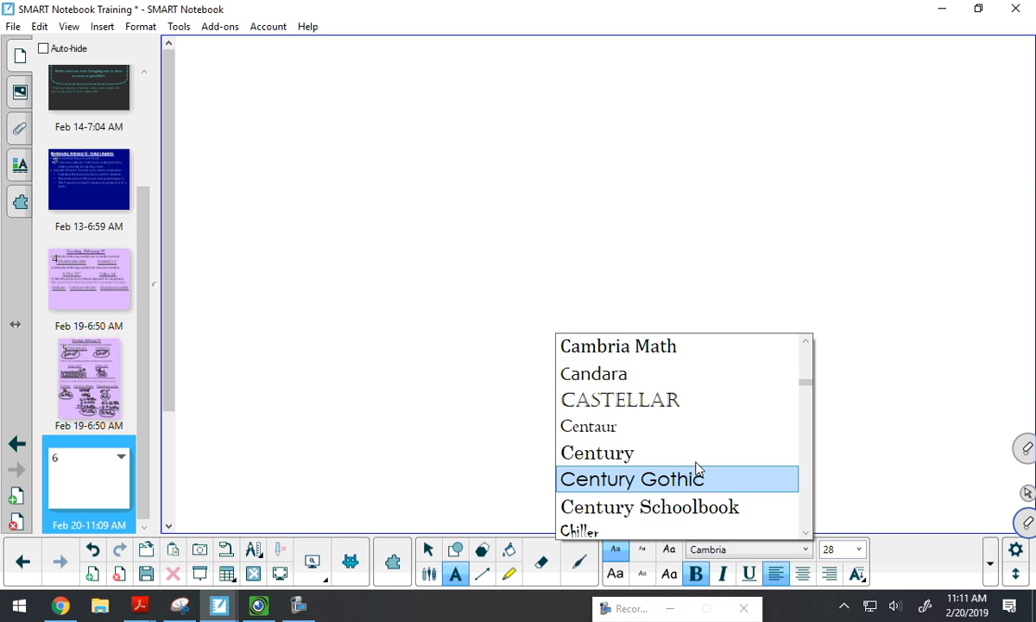
{"action": "scroll", "coordinate": [698, 469], "scroll_direction": "down", "scroll_amount": 6}
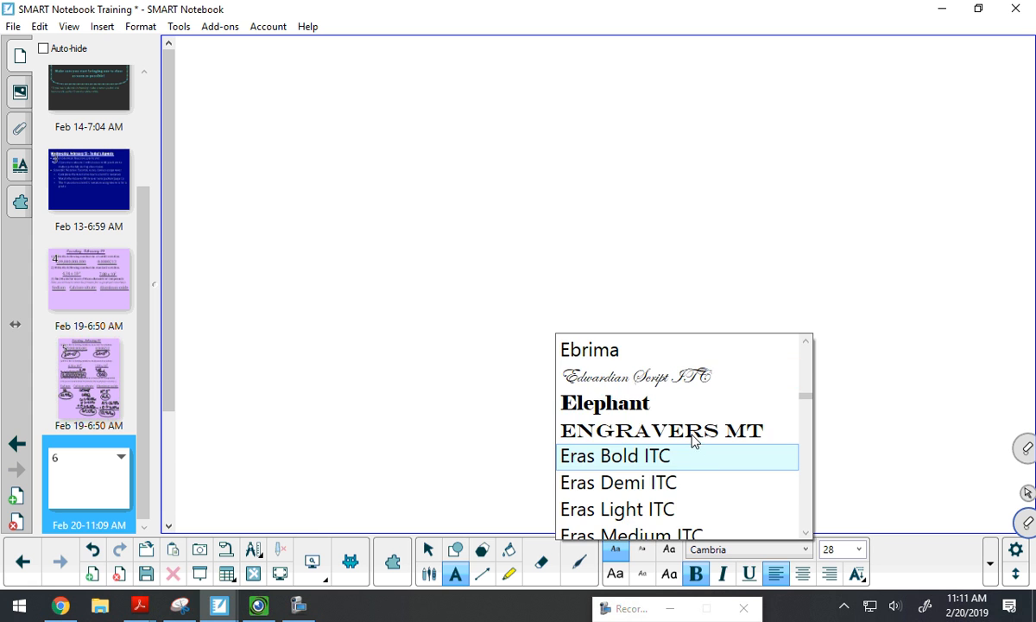
{"action": "left_click", "coordinate": [618, 402]}
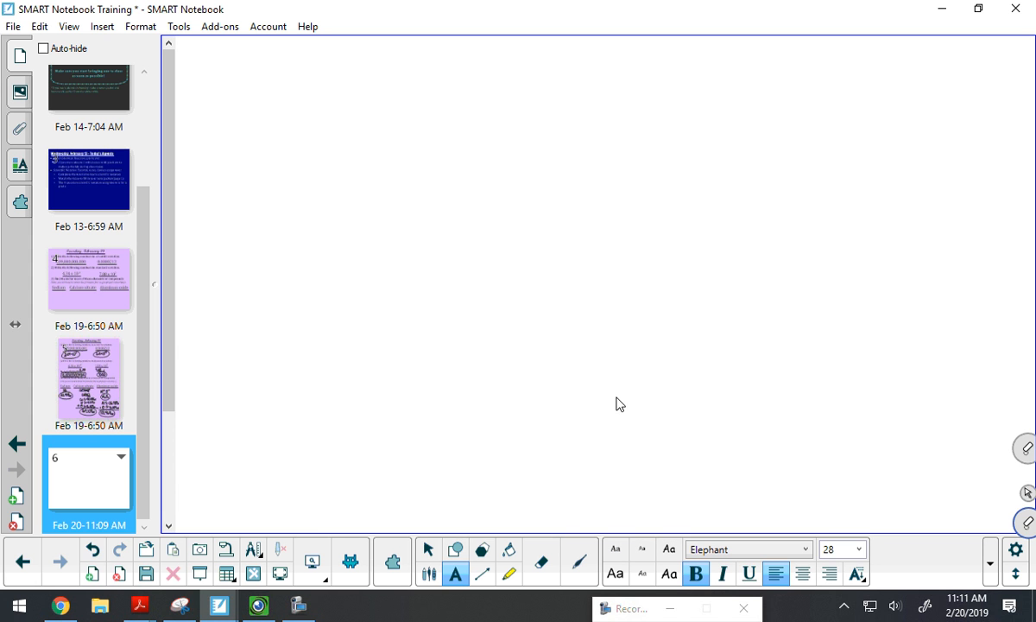
{"action": "left_click", "coordinate": [829, 555]}
{"action": "left_click", "coordinate": [829, 482]}
Step: Set the text color to the light orange swatch
{"action": "left_click", "coordinate": [981, 559]}
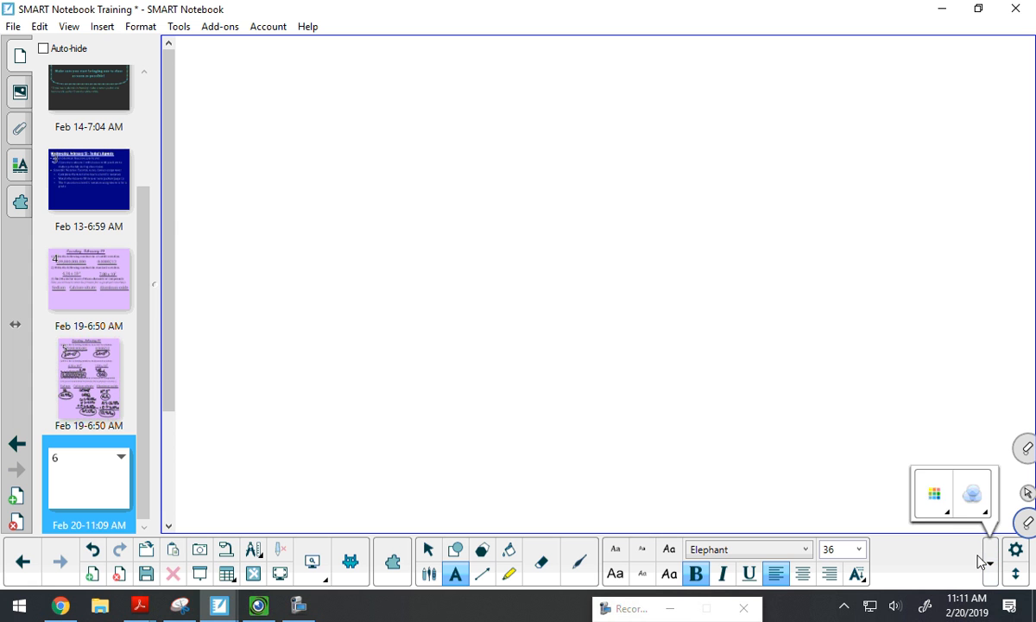
{"action": "left_click", "coordinate": [929, 494]}
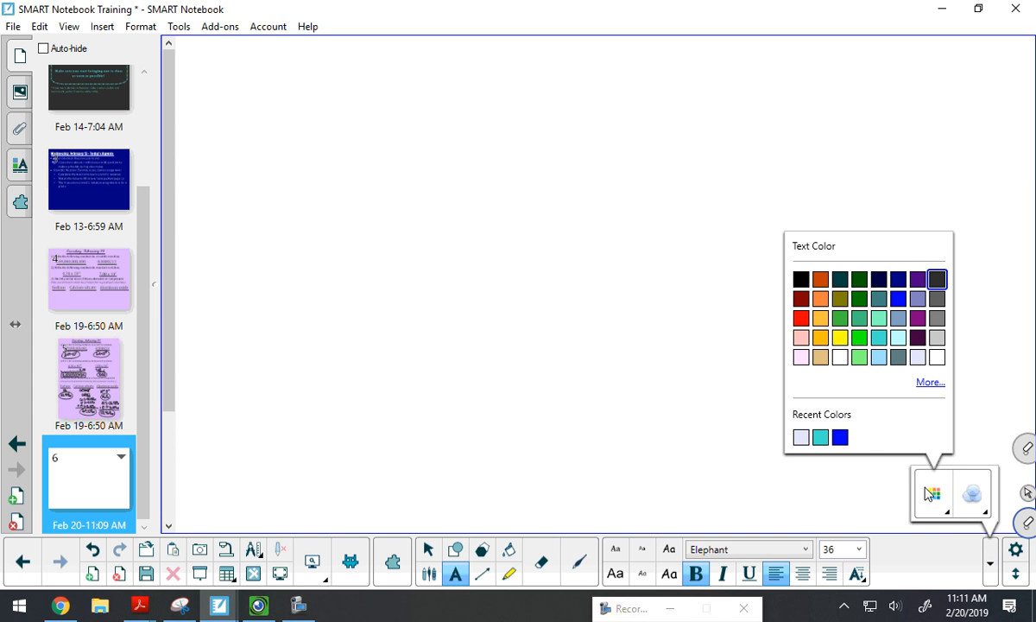
{"action": "left_click", "coordinate": [821, 298]}
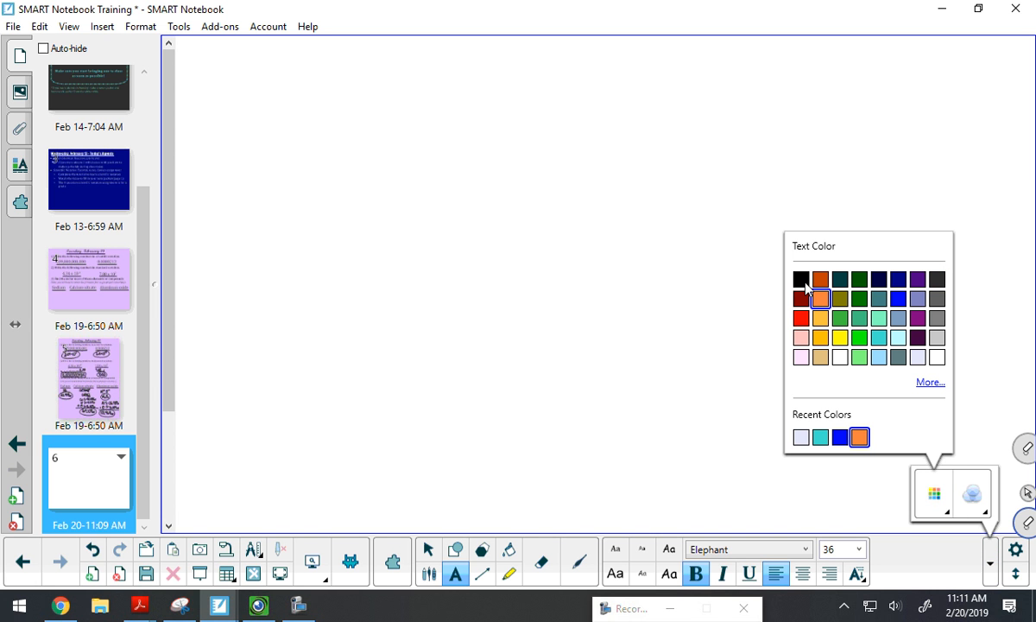
{"action": "left_click", "coordinate": [291, 90]}
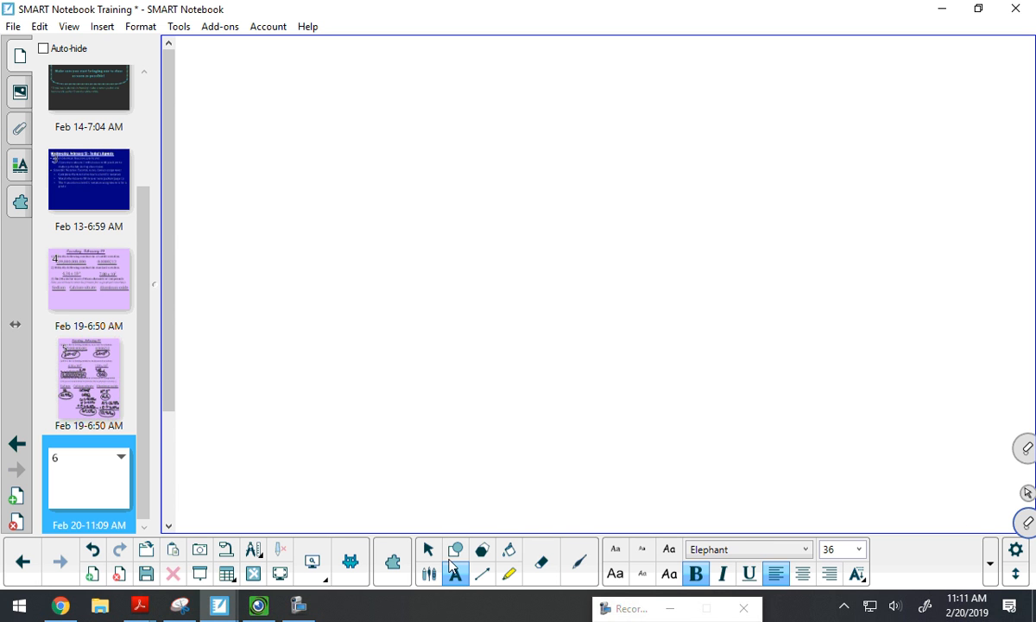
Step: Add the title "Smart Notebook Training" near the top of the blank page
{"action": "left_click", "coordinate": [268, 105]}
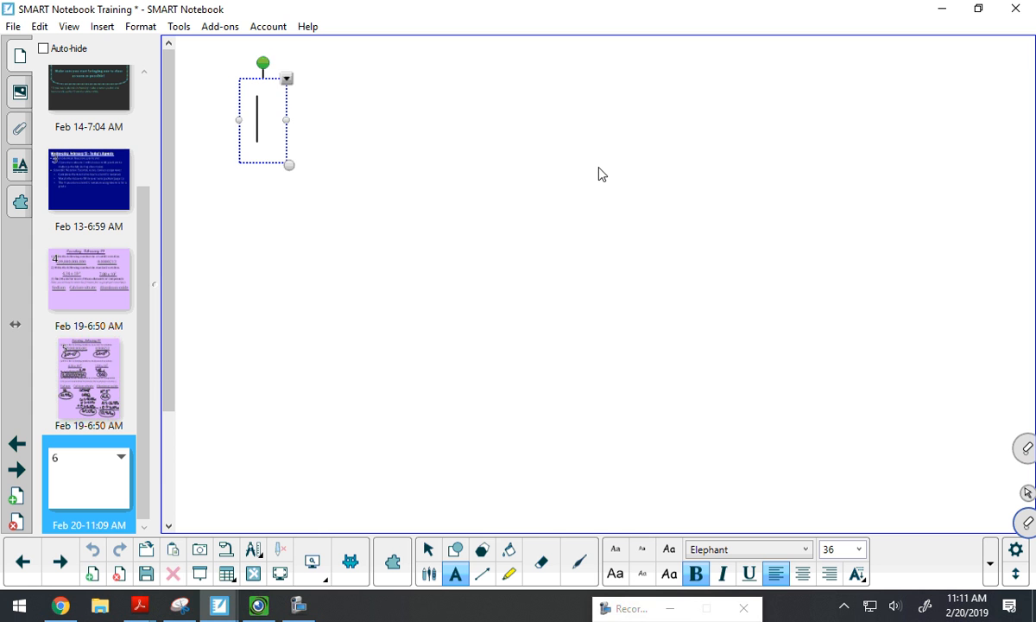
{"action": "type", "text": "Smart Notebo"}
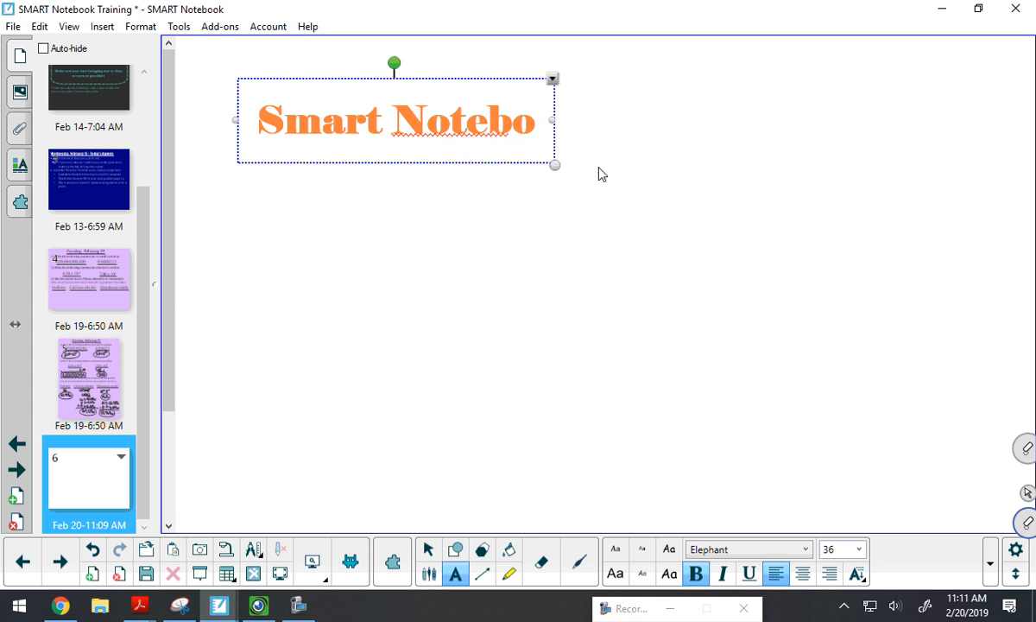
{"action": "type", "text": "ok Training"}
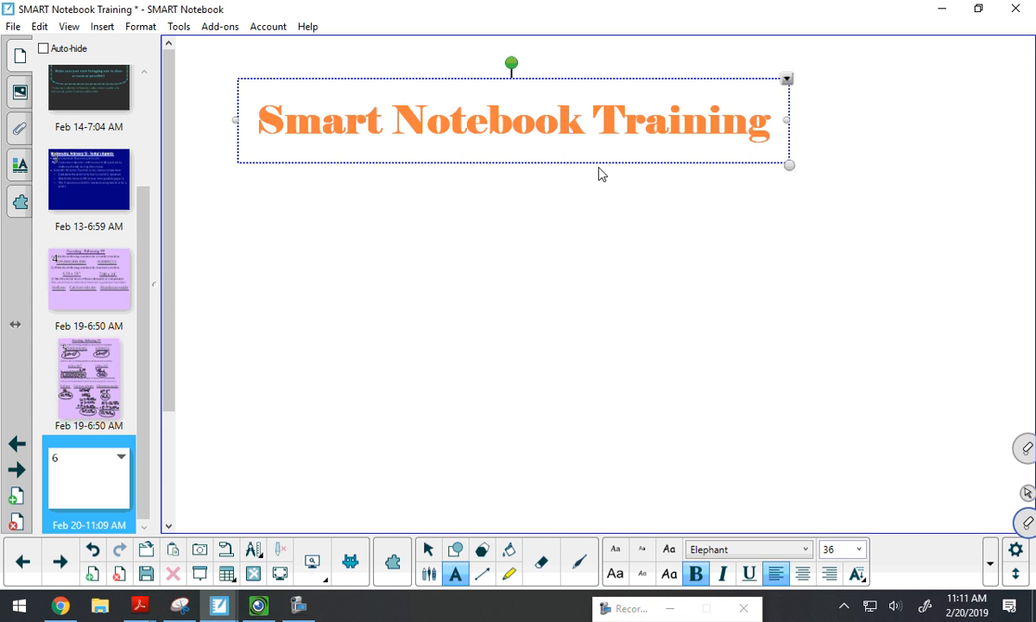
{"action": "left_click", "coordinate": [567, 209]}
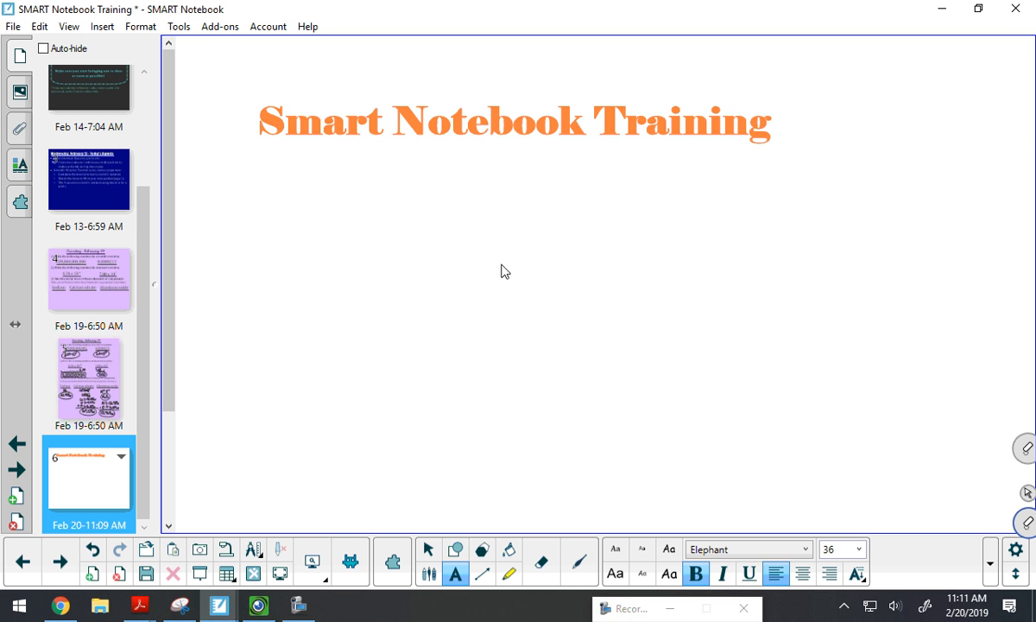
Step: Enlarge the title to a font size of about 44 and move it down toward the middle of the page
{"action": "left_click", "coordinate": [511, 120]}
{"action": "left_click_drag", "start_coordinate": [786, 169], "coordinate": [909, 185]}
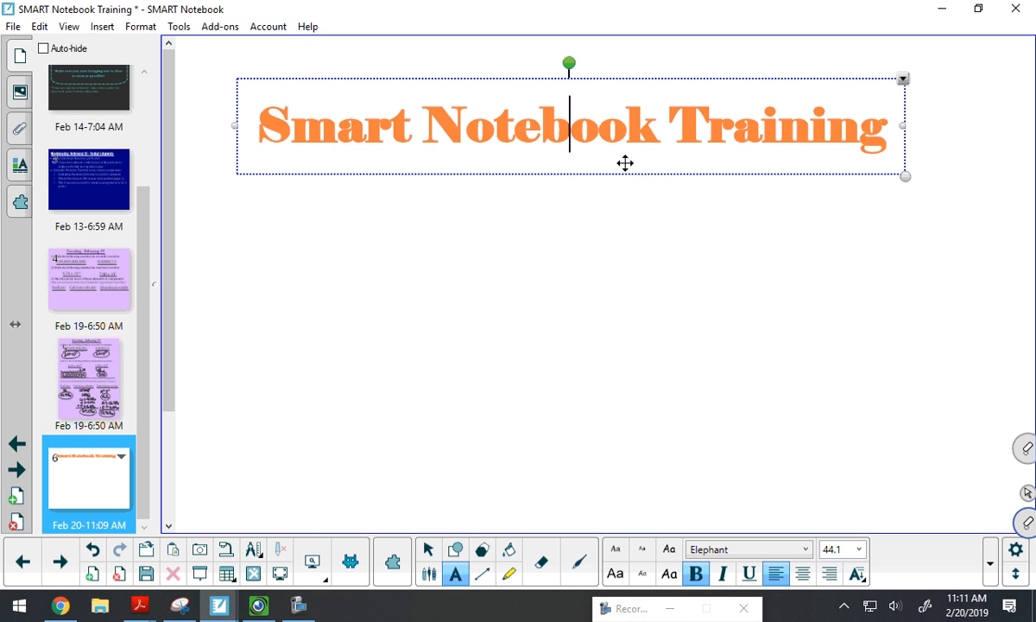
{"action": "left_click_drag", "start_coordinate": [590, 164], "coordinate": [604, 294]}
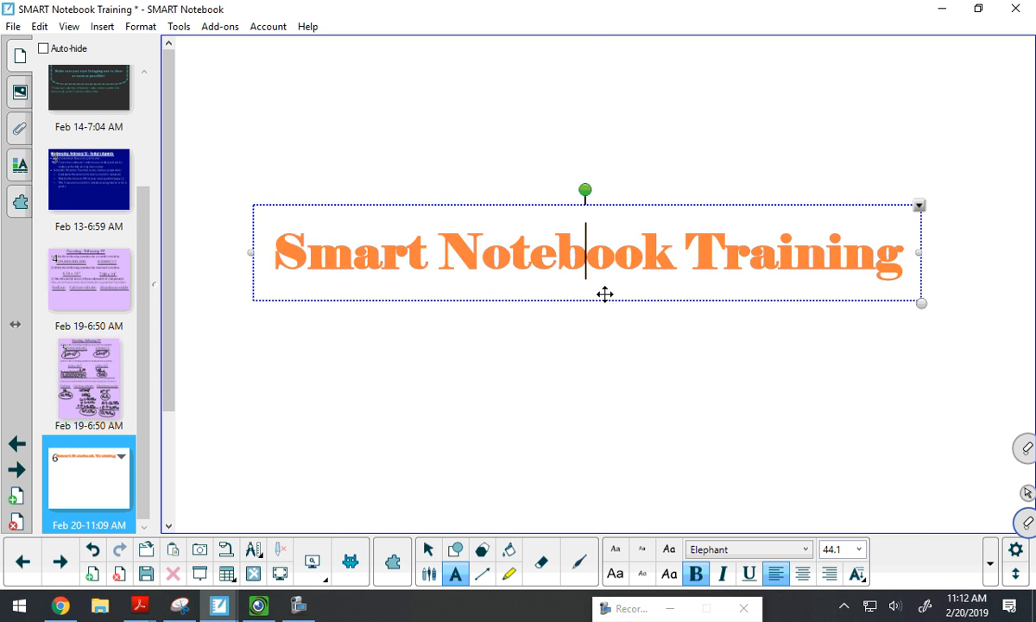
{"action": "left_click", "coordinate": [627, 439]}
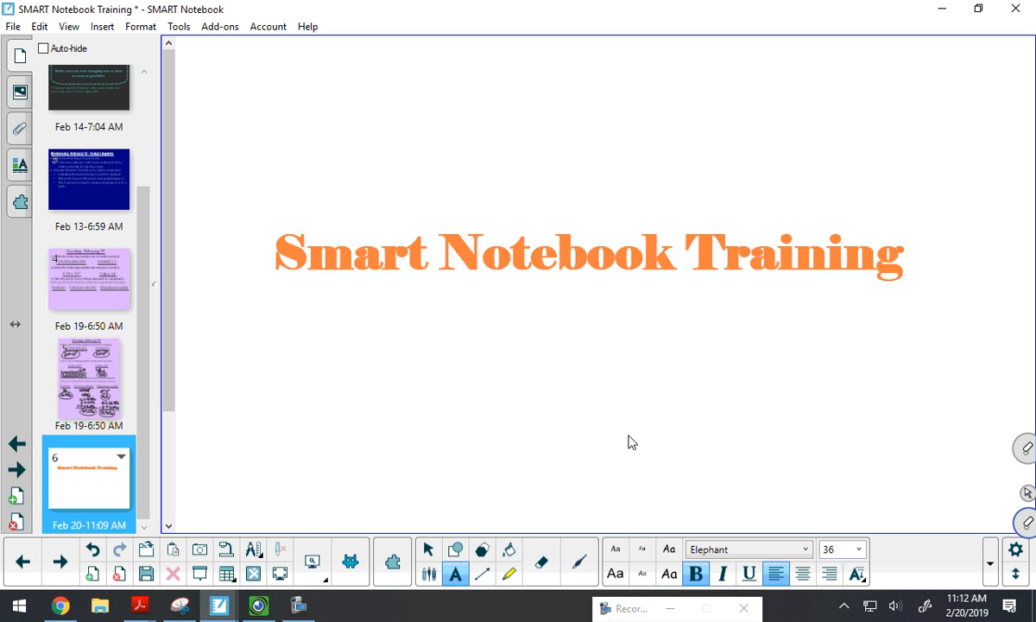
Step: Format the words "Smart Notebook" in the title as italic and underlined, keeping them bold
{"action": "left_click", "coordinate": [482, 233]}
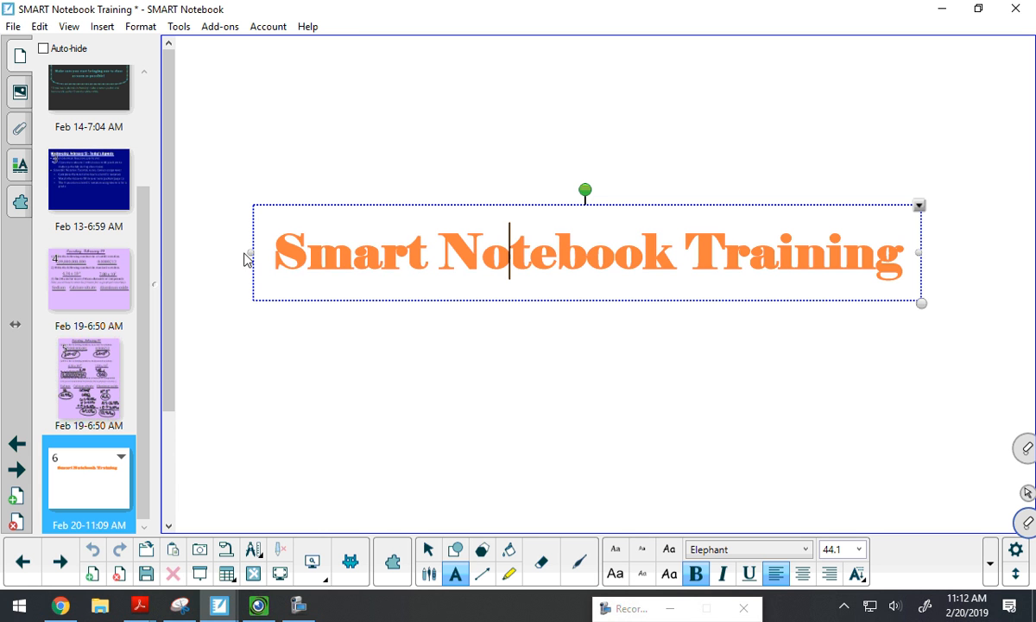
{"action": "left_click_drag", "start_coordinate": [233, 245], "coordinate": [676, 271]}
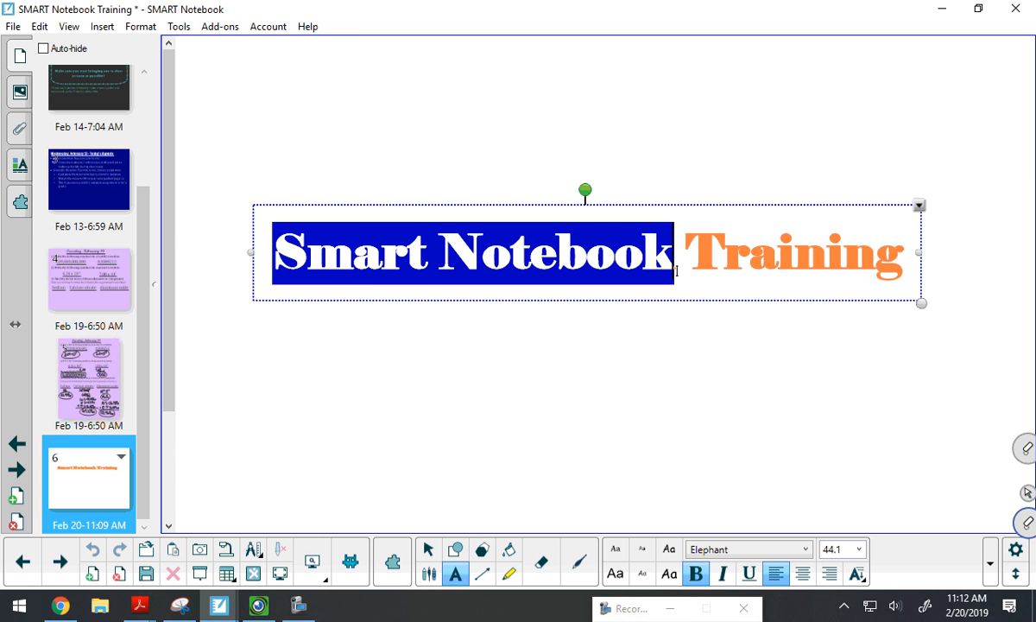
{"action": "left_click", "coordinate": [696, 573]}
{"action": "left_click", "coordinate": [697, 575]}
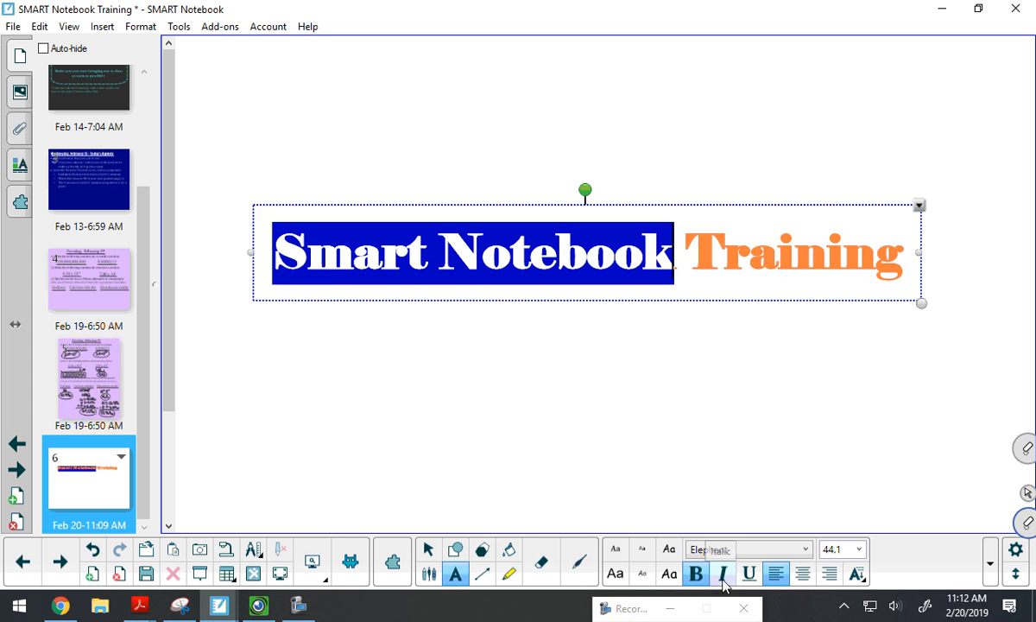
{"action": "left_click", "coordinate": [722, 576]}
{"action": "left_click", "coordinate": [749, 573]}
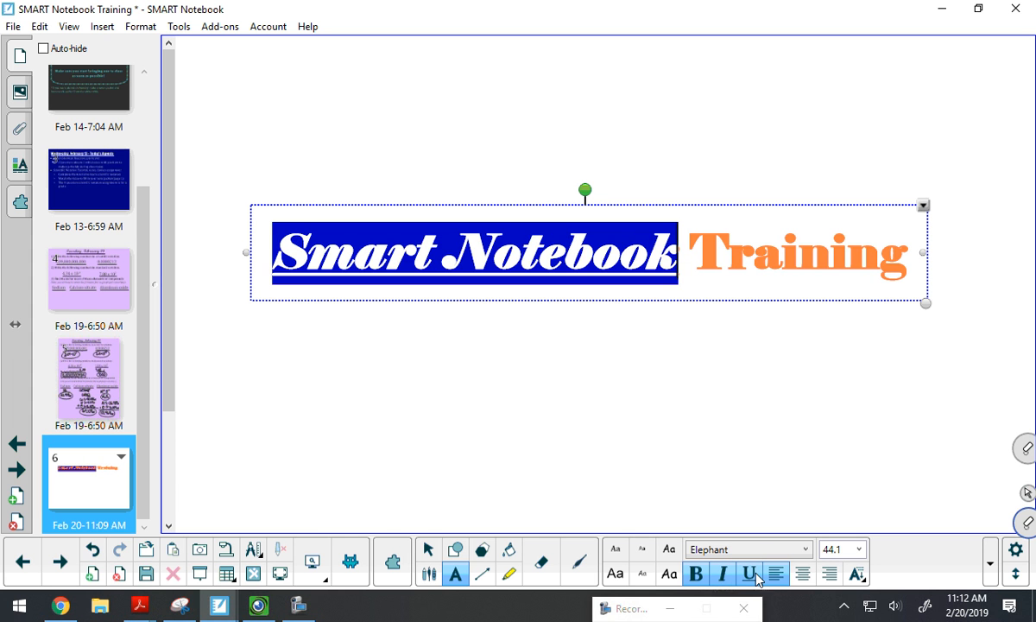
Step: Remove the bold formatting from the word "Training" in the title and move the title slightly up the page
{"action": "left_click", "coordinate": [696, 250]}
{"action": "left_click_drag", "start_coordinate": [698, 250], "coordinate": [907, 254]}
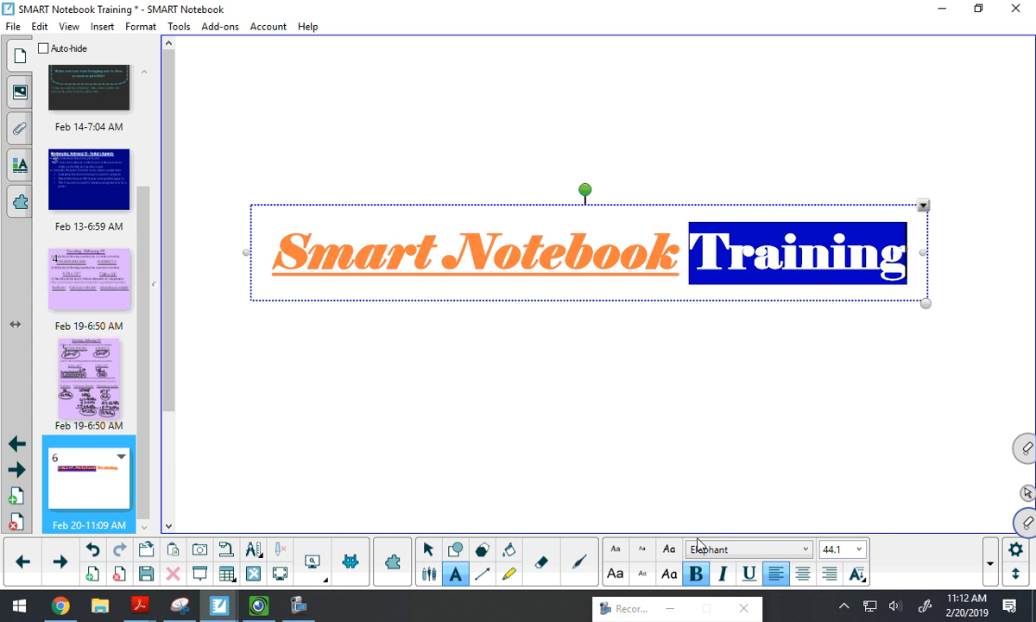
{"action": "left_click", "coordinate": [696, 574]}
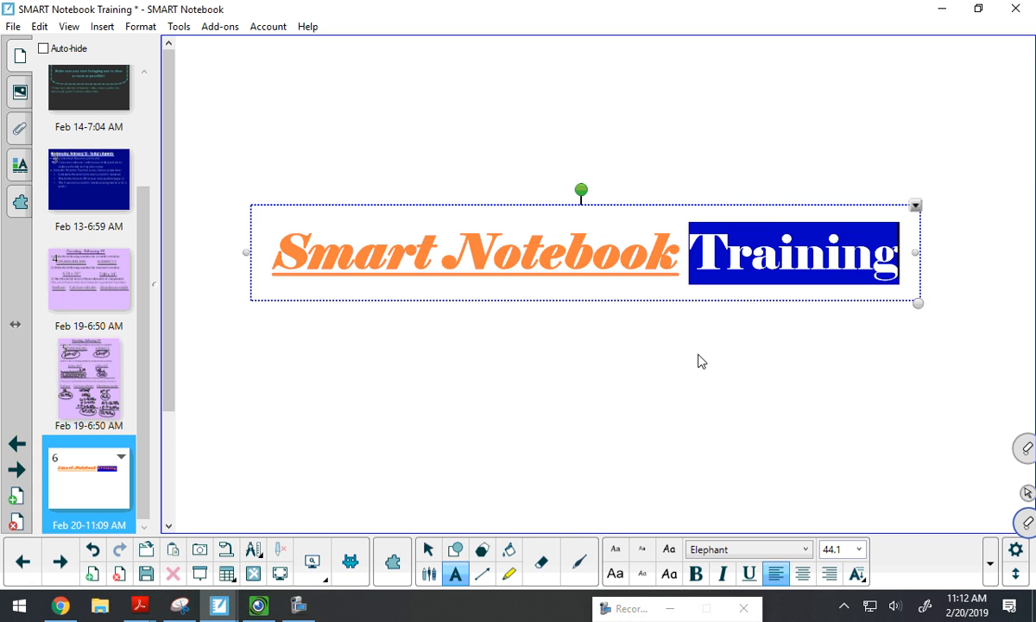
{"action": "left_click", "coordinate": [699, 361]}
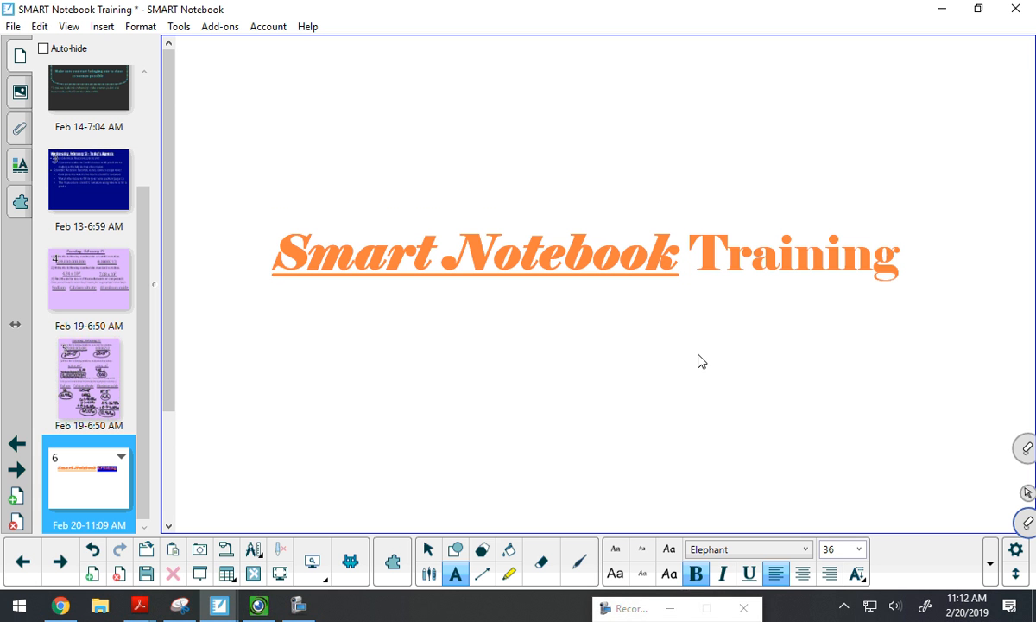
{"action": "left_click", "coordinate": [687, 259]}
{"action": "left_click_drag", "start_coordinate": [685, 294], "coordinate": [689, 242]}
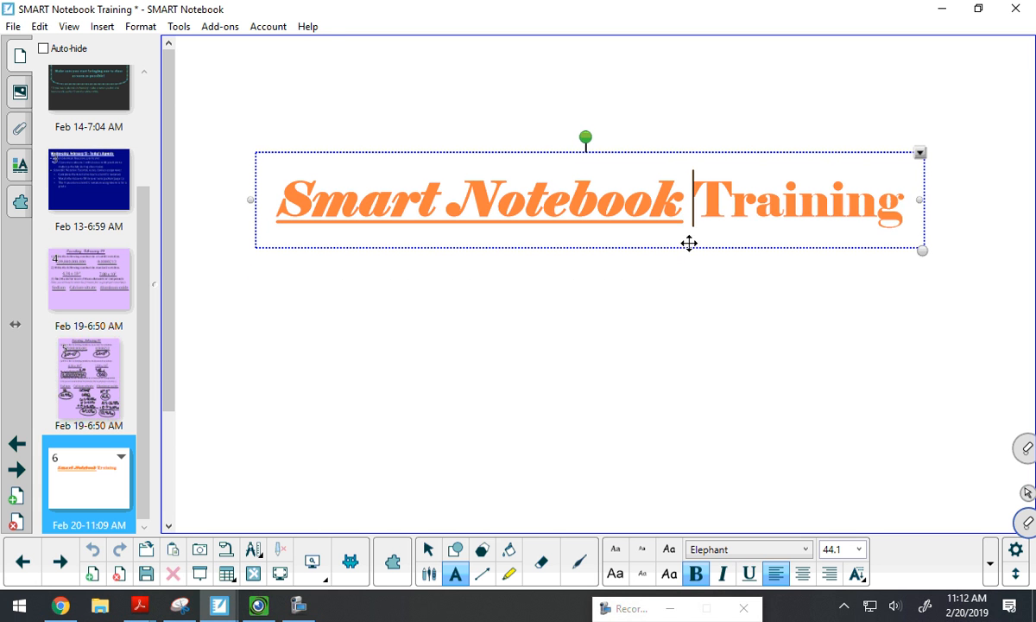
Step: Add a centered bulleted list under the title text with the items "list" and "list 2"
{"action": "left_click", "coordinate": [905, 205]}
{"action": "key", "text": "Return"}
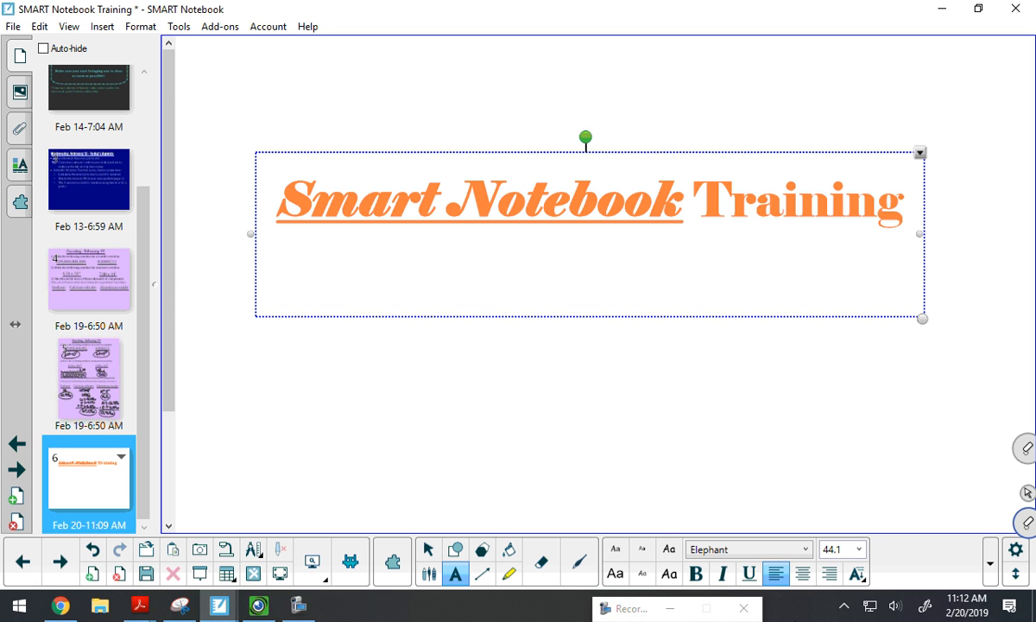
{"action": "left_click", "coordinate": [802, 573]}
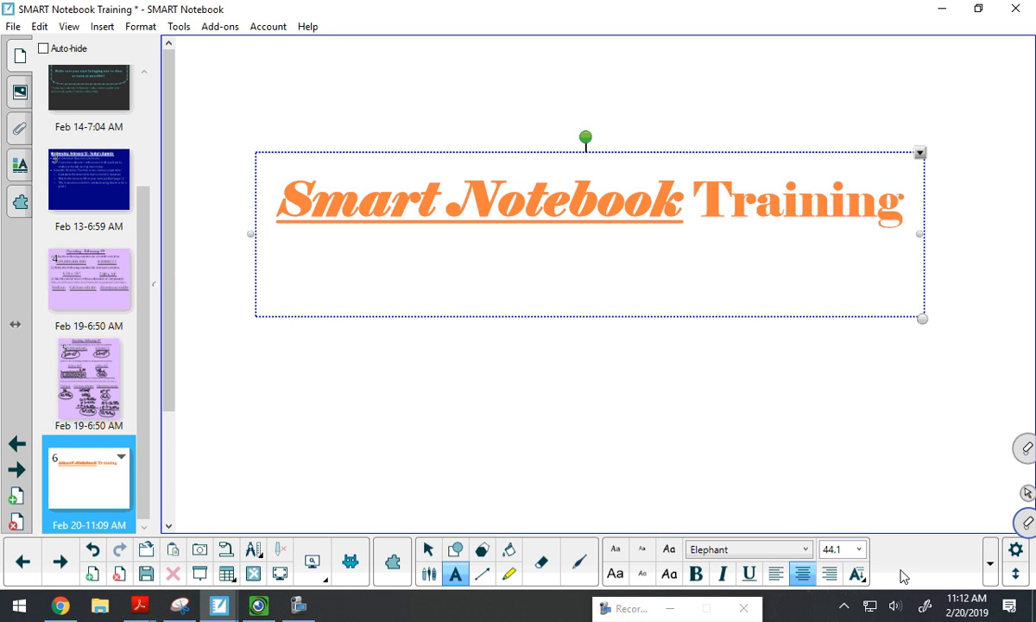
{"action": "left_click", "coordinate": [856, 573]}
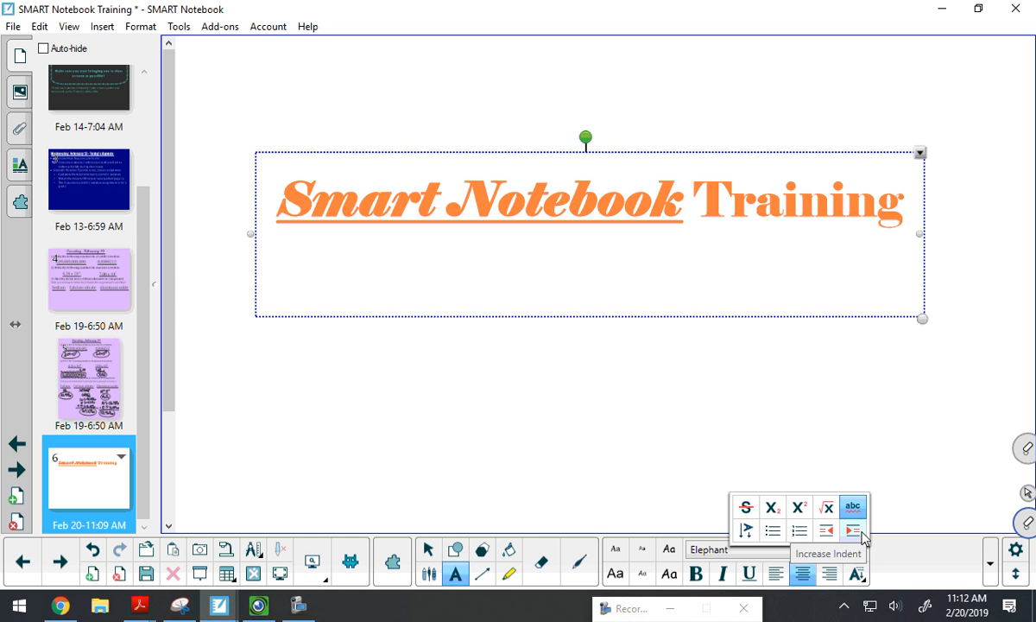
{"action": "left_click", "coordinate": [773, 530]}
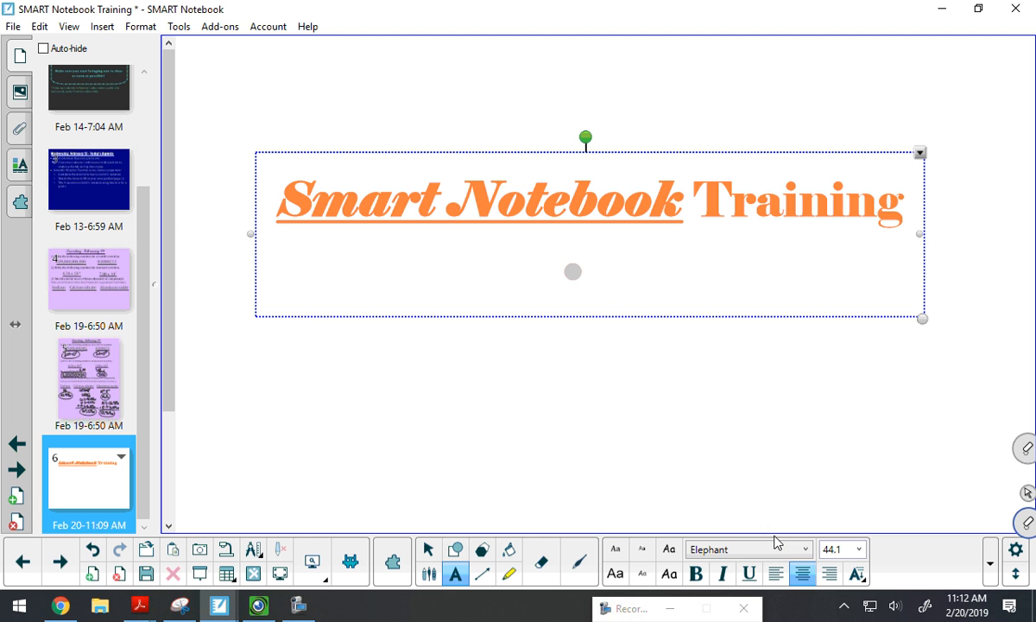
{"action": "key", "text": "Return"}
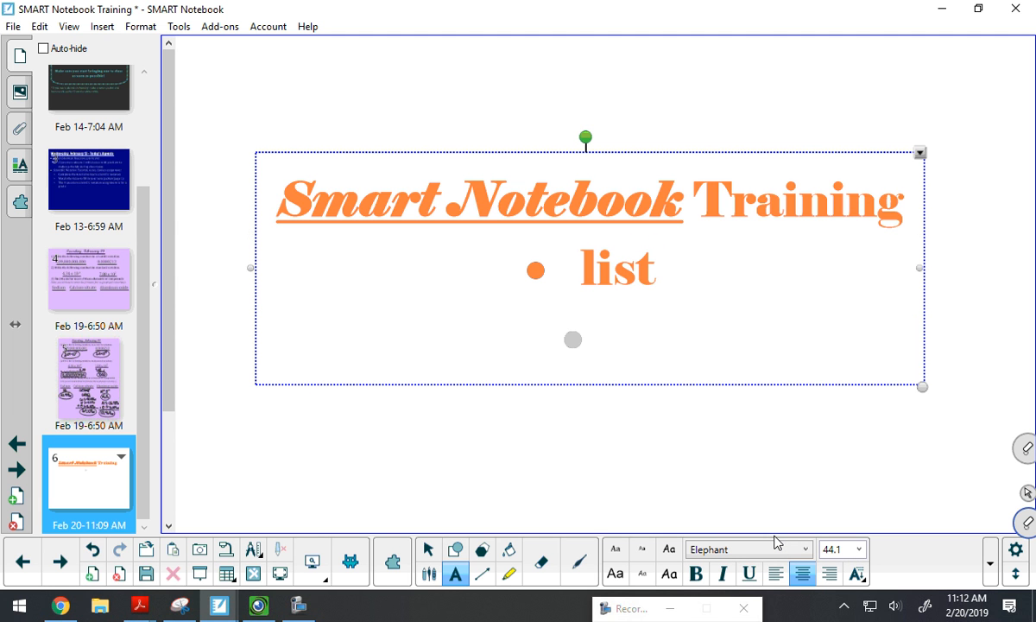
{"action": "type", "text": "list 2"}
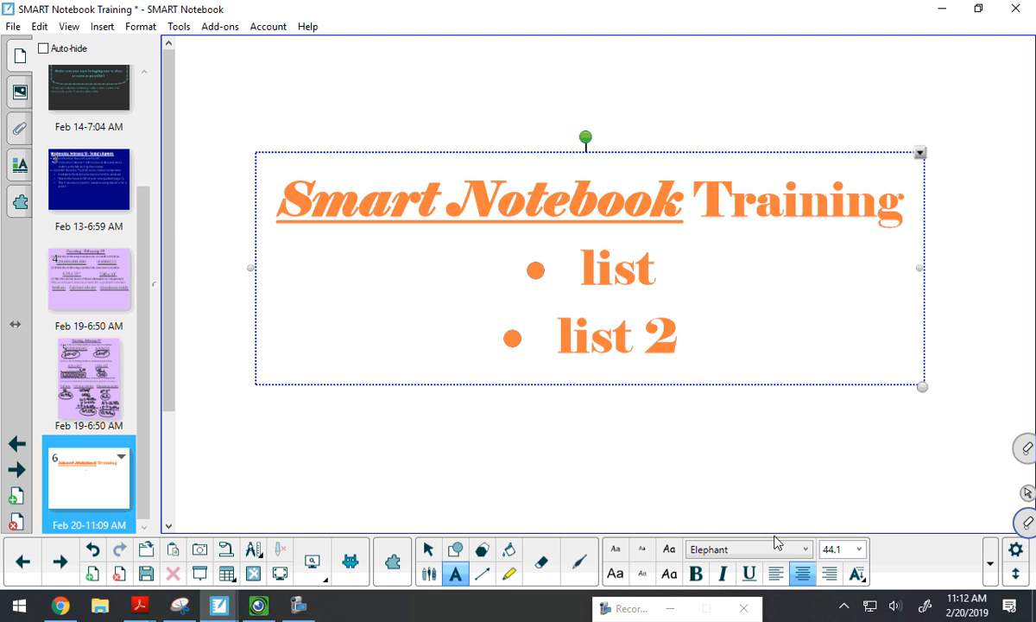
Step: Try numbered formatting on the "list 2" line and switch it back to a bullet
{"action": "left_click", "coordinate": [857, 575]}
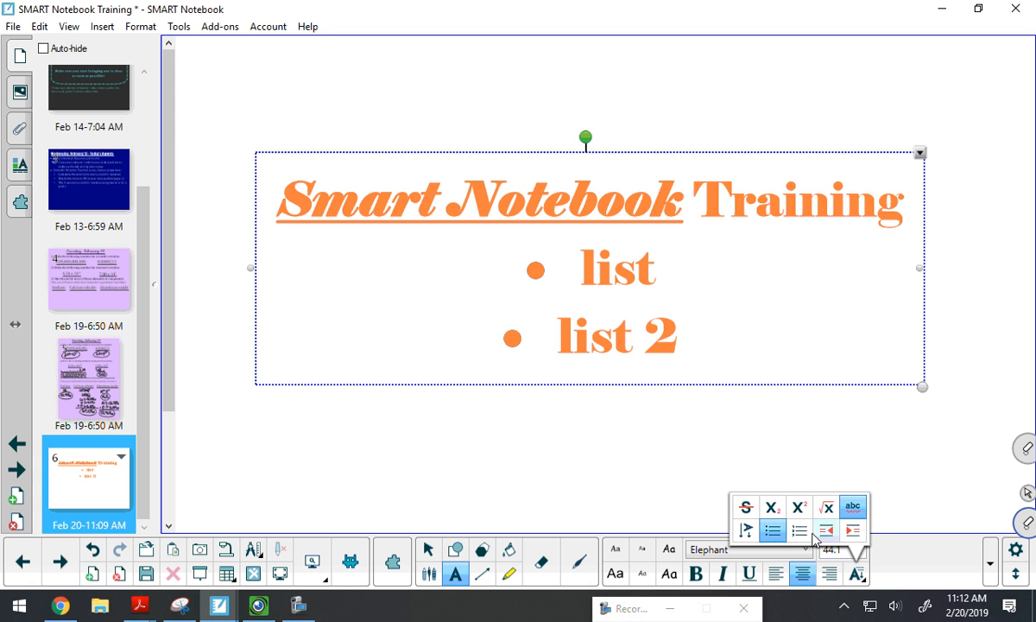
{"action": "left_click", "coordinate": [803, 532]}
{"action": "left_click", "coordinate": [858, 574]}
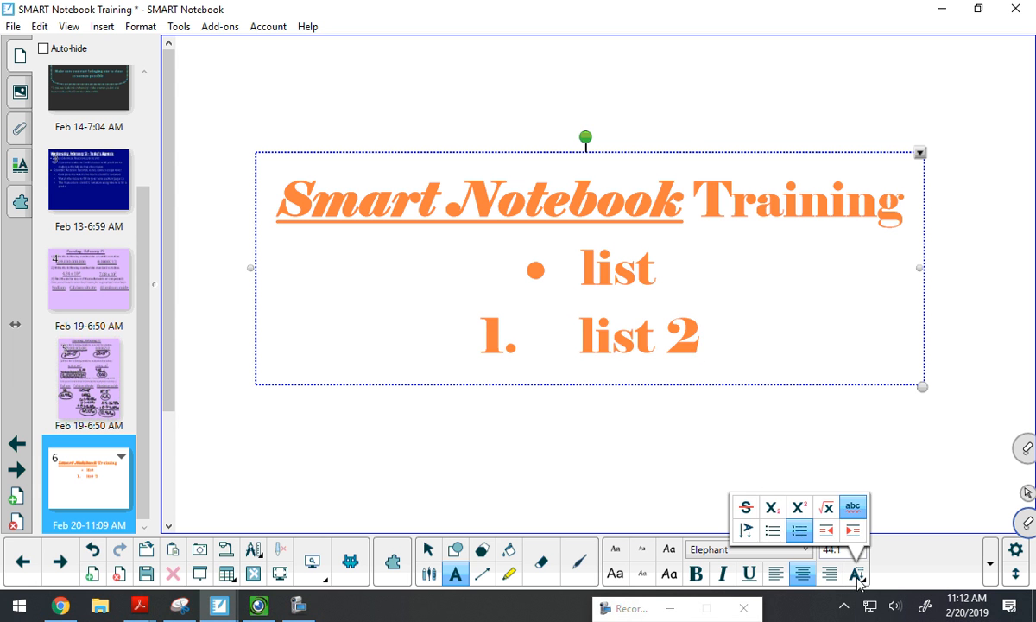
{"action": "left_click", "coordinate": [769, 532]}
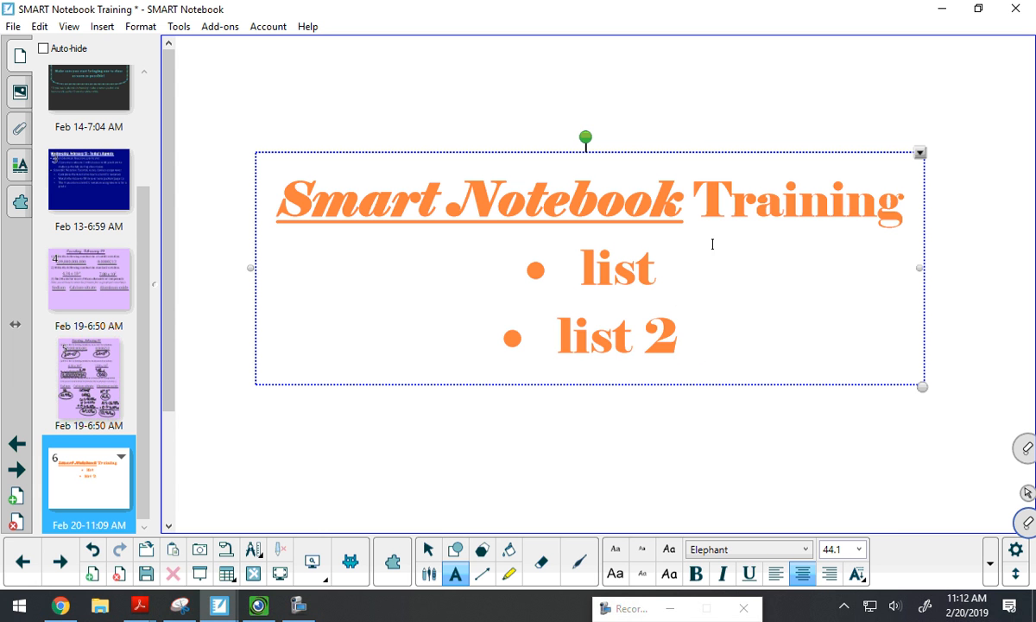
Step: Move the text box with the title and list slightly down the page and deselect it
{"action": "left_click", "coordinate": [644, 119]}
{"action": "left_click", "coordinate": [631, 192]}
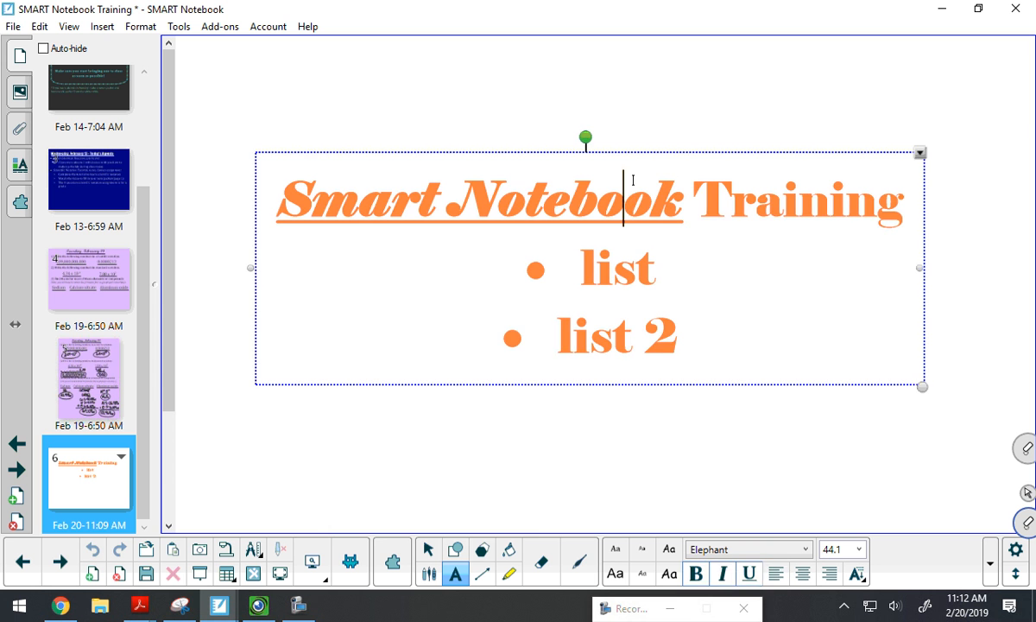
{"action": "left_click_drag", "start_coordinate": [634, 155], "coordinate": [638, 173]}
{"action": "left_click", "coordinate": [654, 129]}
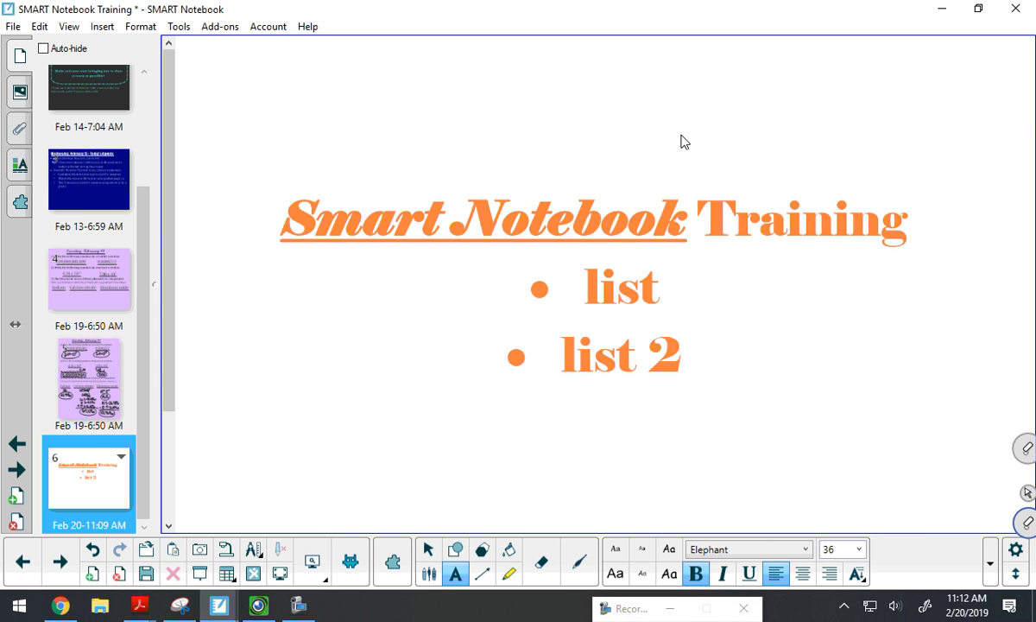
Step: View the calculator reminder on page 2 with its bordered text and return to page 6
{"action": "scroll", "coordinate": [133, 303], "scroll_direction": "up", "scroll_amount": 3}
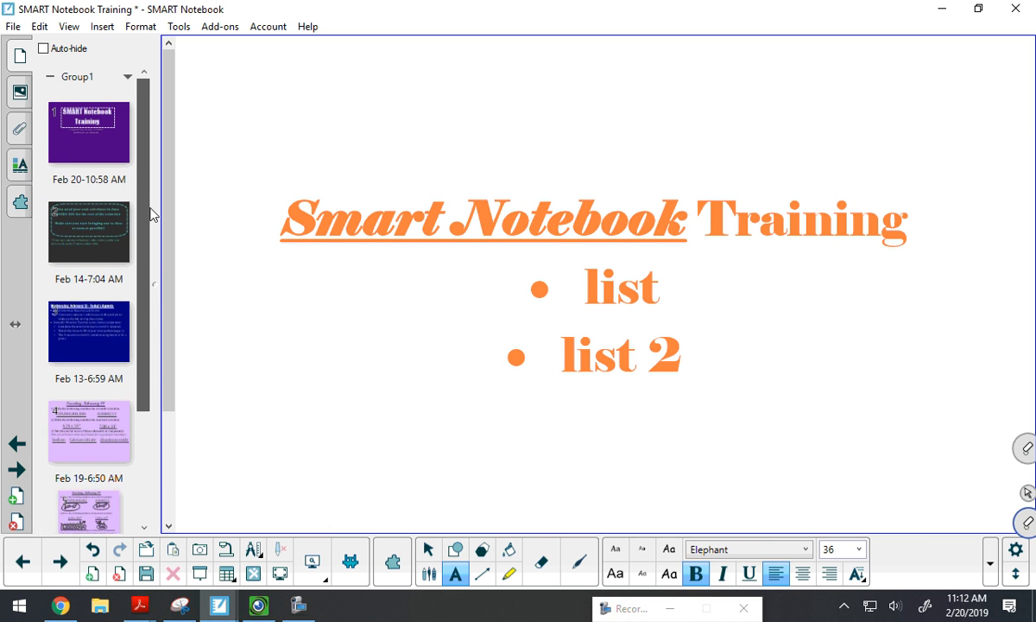
{"action": "left_click", "coordinate": [100, 242]}
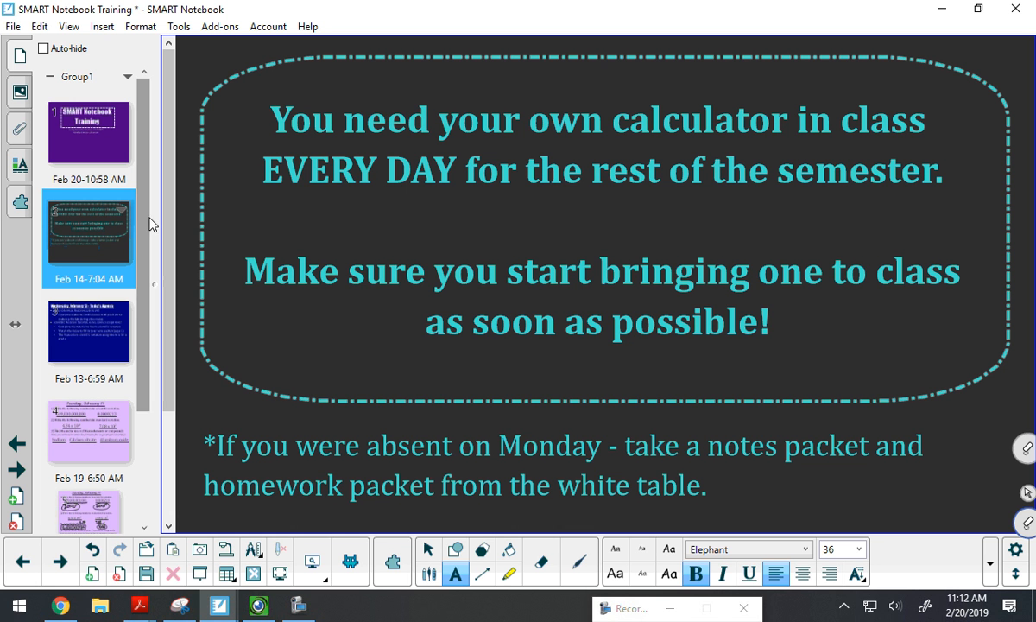
{"action": "left_click_drag", "start_coordinate": [145, 225], "coordinate": [145, 335]}
{"action": "left_click", "coordinate": [122, 477]}
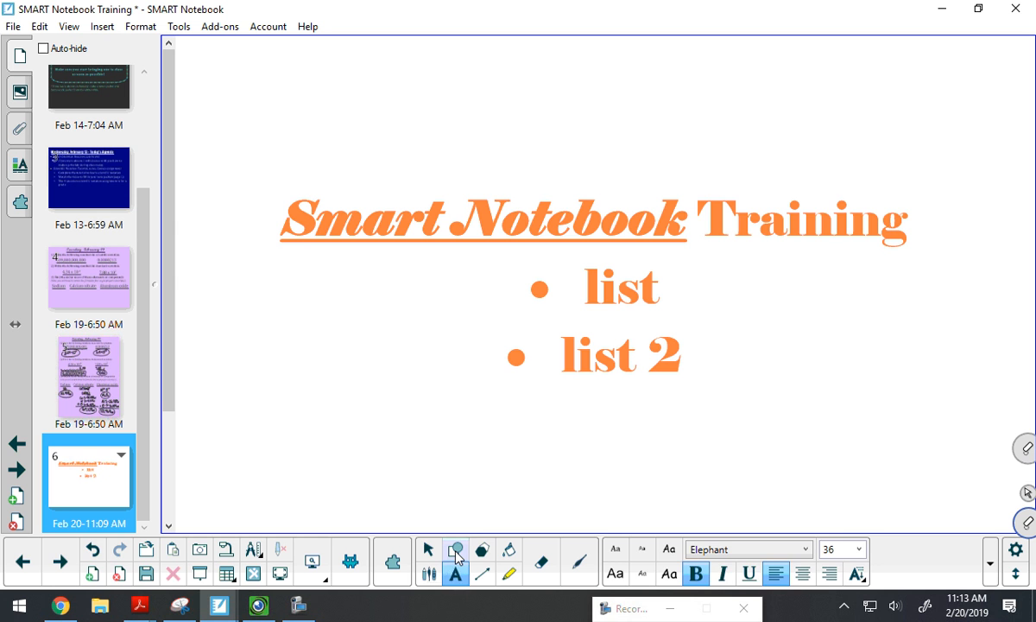
Step: Draw a wide rounded rectangle around the "Smart Notebook Training" title
{"action": "left_click", "coordinate": [456, 550]}
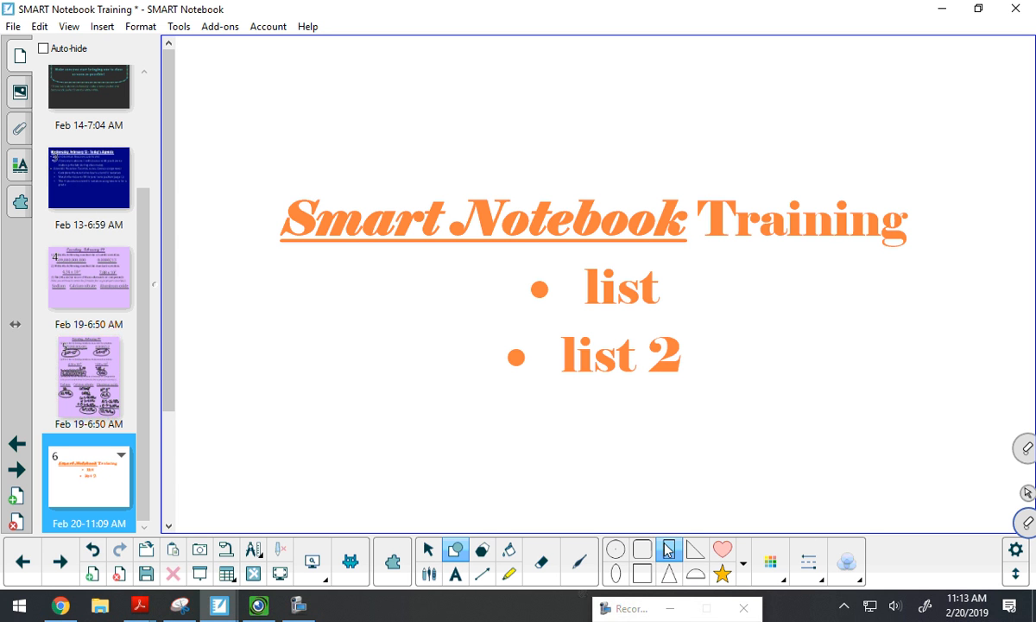
{"action": "left_click", "coordinate": [640, 552]}
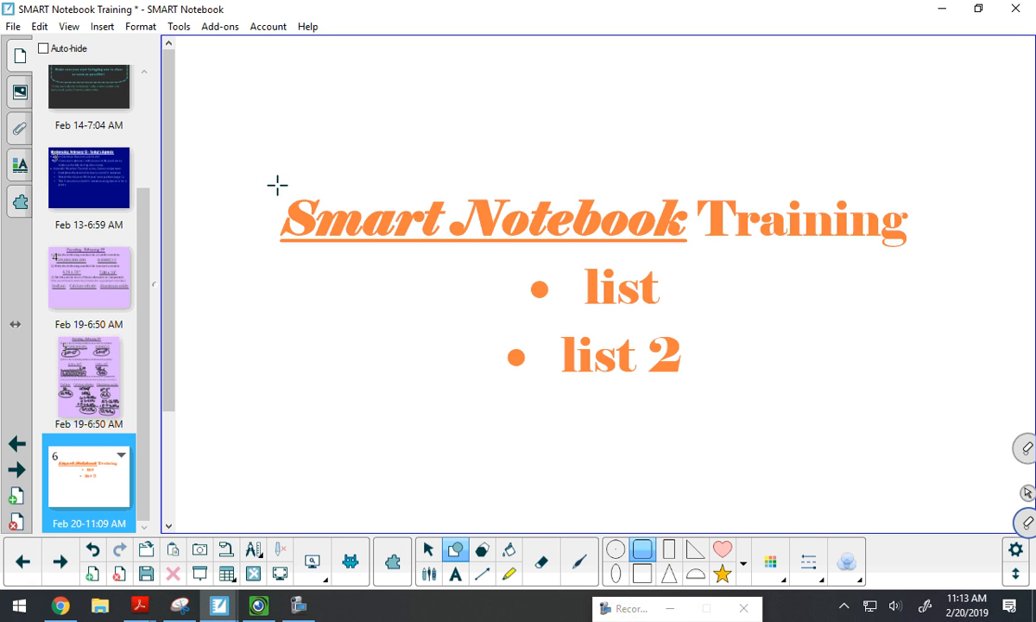
{"action": "mouse_move", "coordinate": [239, 164]}
{"action": "left_mouse_down"}
{"action": "mouse_move", "coordinate": [282, 167]}
{"action": "mouse_move", "coordinate": [548, 248]}
{"action": "mouse_move", "coordinate": [936, 267]}
{"action": "left_mouse_up"}
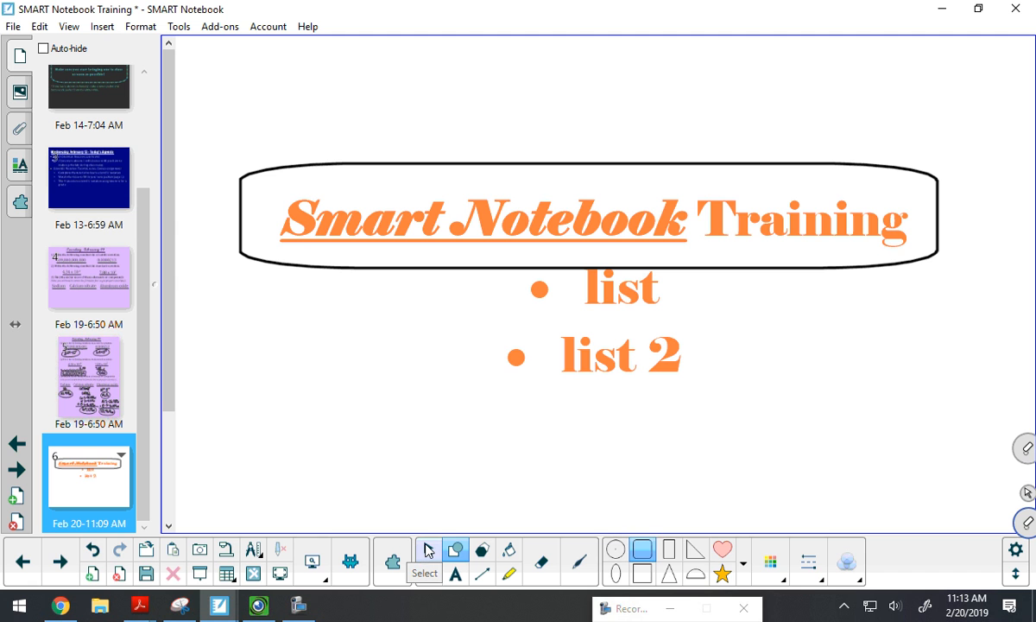
Step: Give the rounded rectangle a light pink fill and a dark orange line color
{"action": "left_click", "coordinate": [429, 549]}
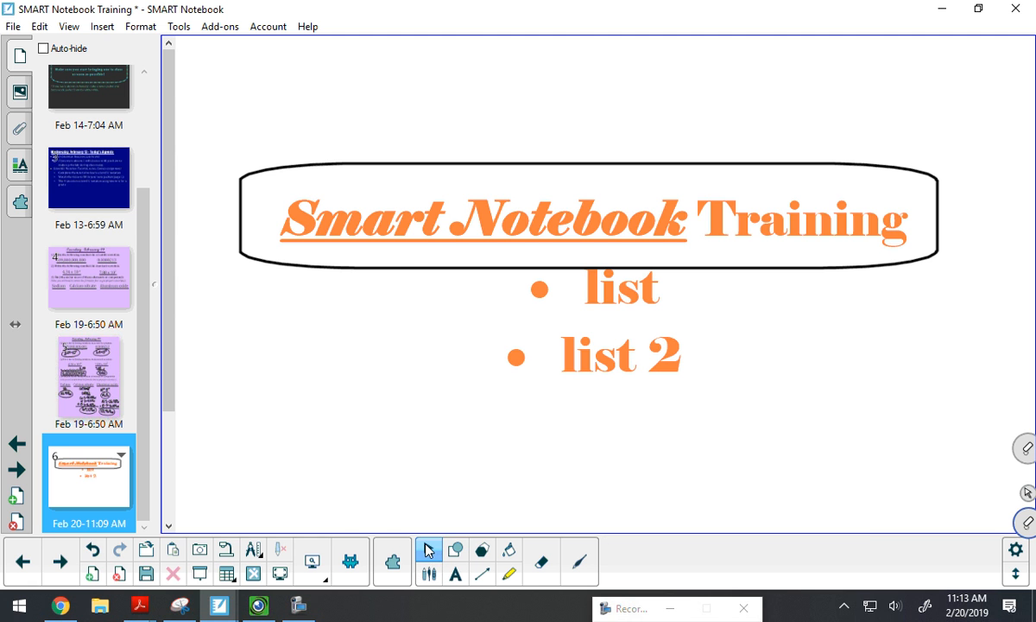
{"action": "left_click", "coordinate": [407, 269]}
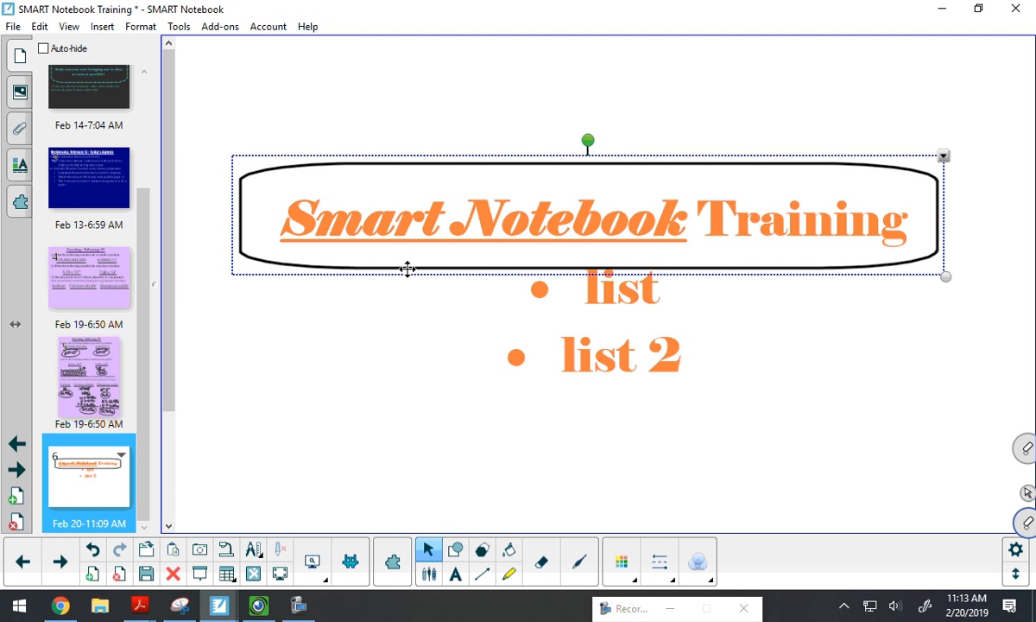
{"action": "left_click", "coordinate": [621, 566]}
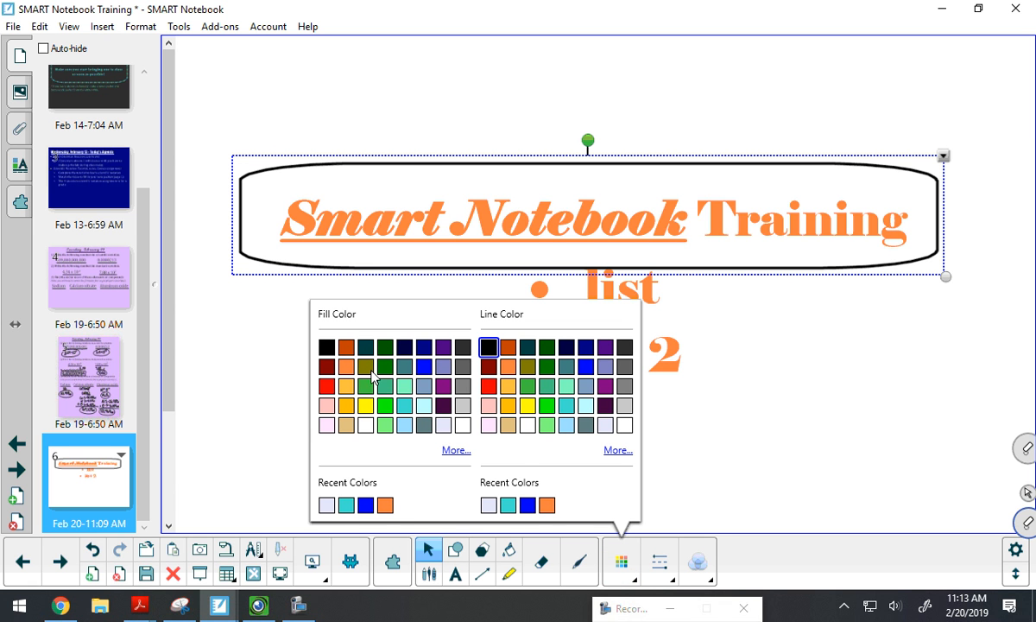
{"action": "left_click", "coordinate": [328, 425]}
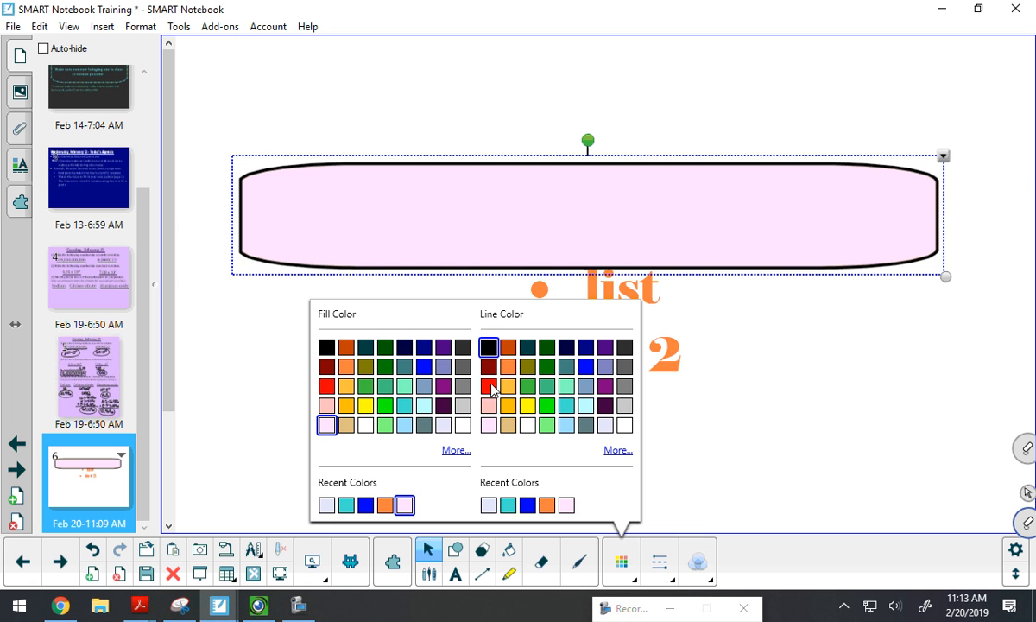
{"action": "left_click", "coordinate": [508, 347]}
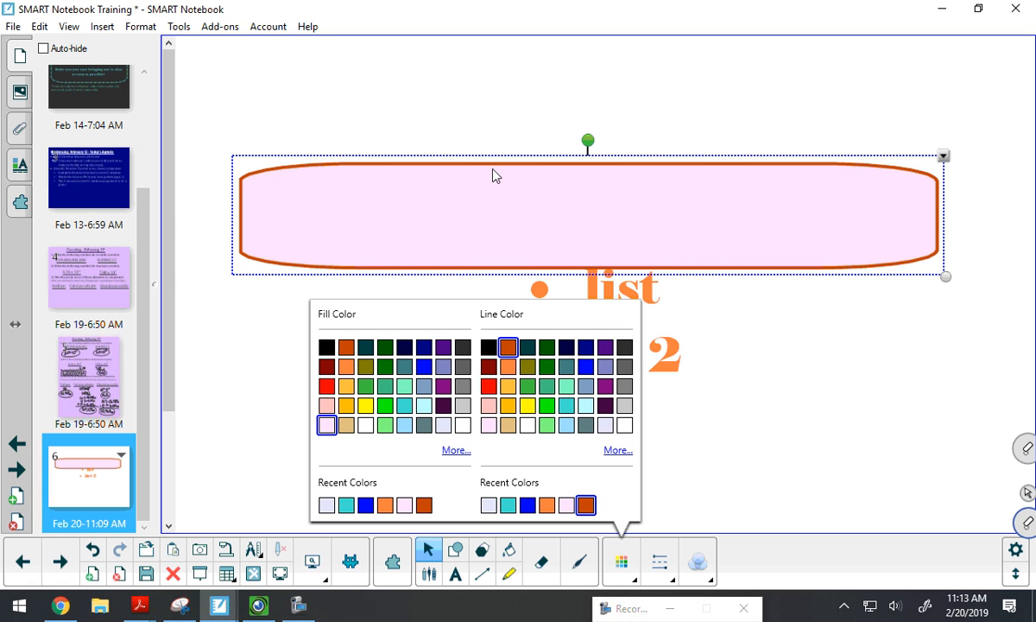
Step: Thicken the rounded rectangle's outline to the fourth thickness option and set its line style to dash-dot
{"action": "left_click", "coordinate": [660, 570]}
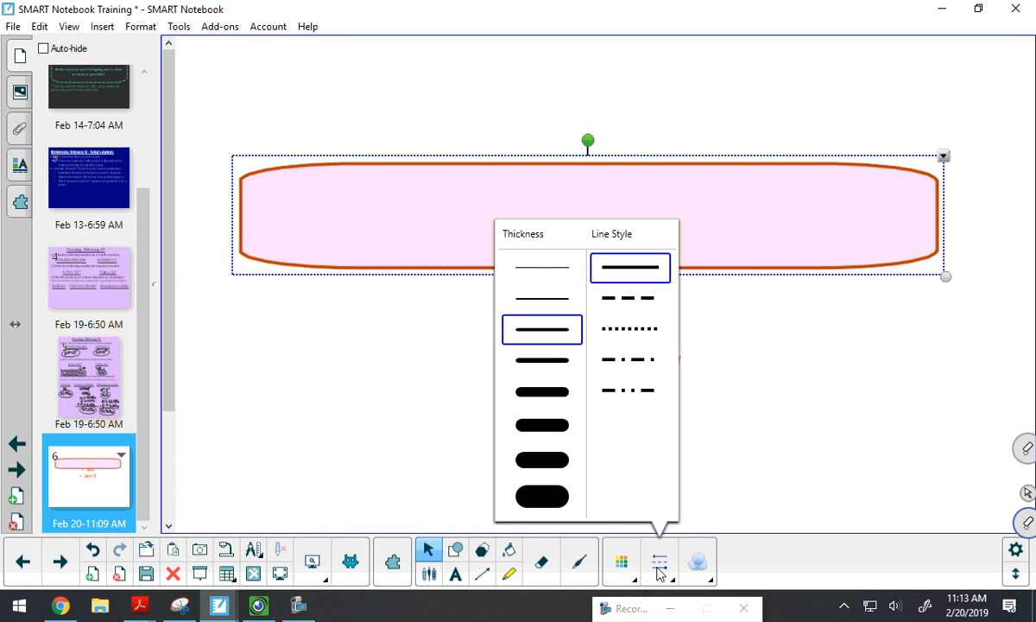
{"action": "left_click", "coordinate": [537, 363]}
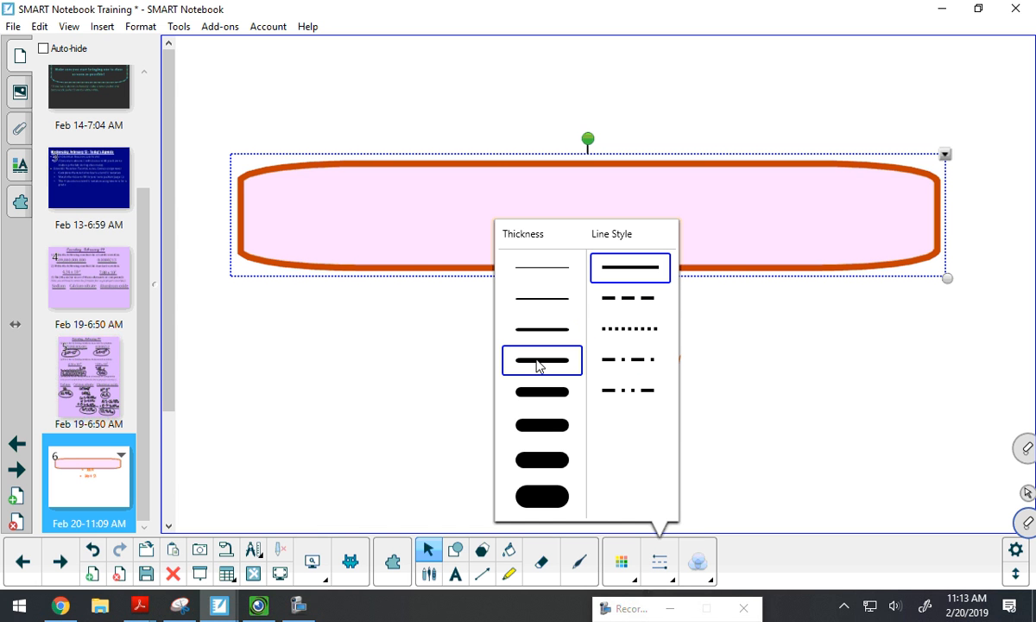
{"action": "left_click", "coordinate": [628, 304]}
{"action": "left_click", "coordinate": [637, 334]}
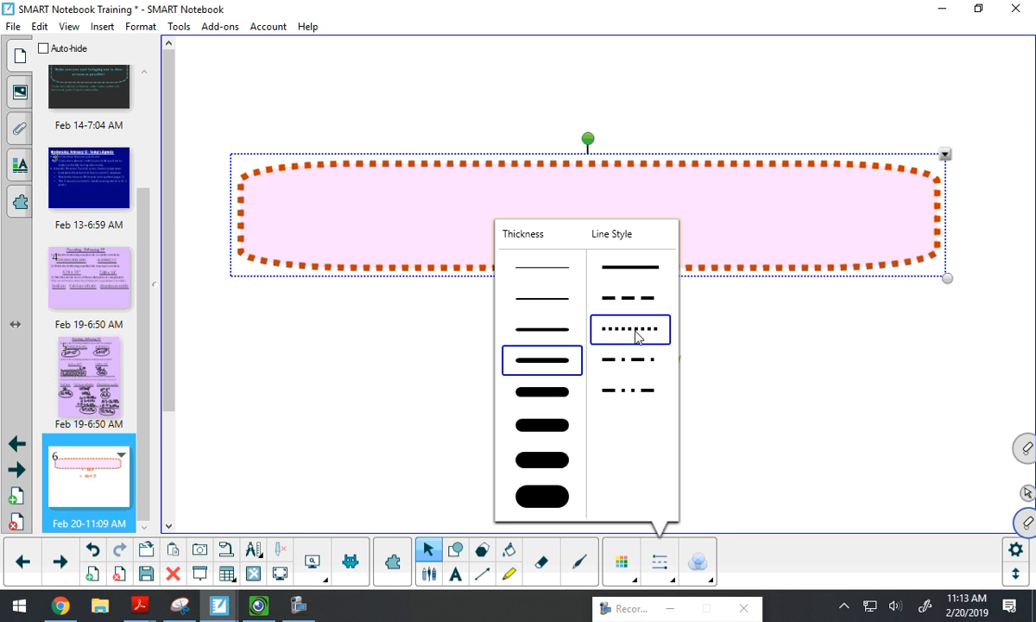
{"action": "left_click", "coordinate": [637, 364]}
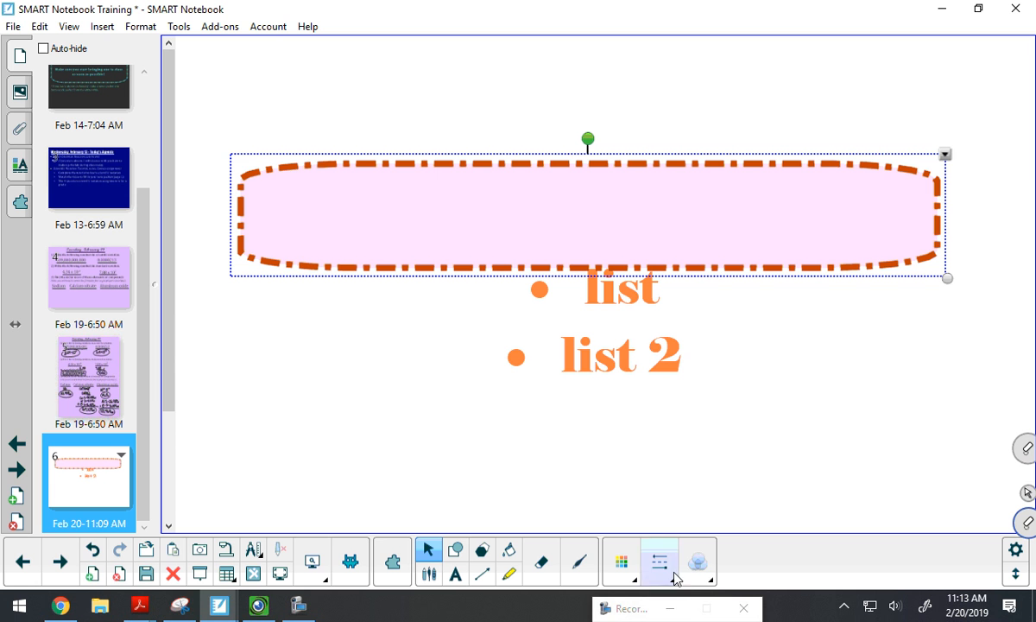
Step: Make the rounded rectangle partly transparent so the title shows through its fill
{"action": "left_click", "coordinate": [699, 563]}
{"action": "left_click_drag", "start_coordinate": [581, 506], "coordinate": [629, 511]}
{"action": "left_click", "coordinate": [788, 427]}
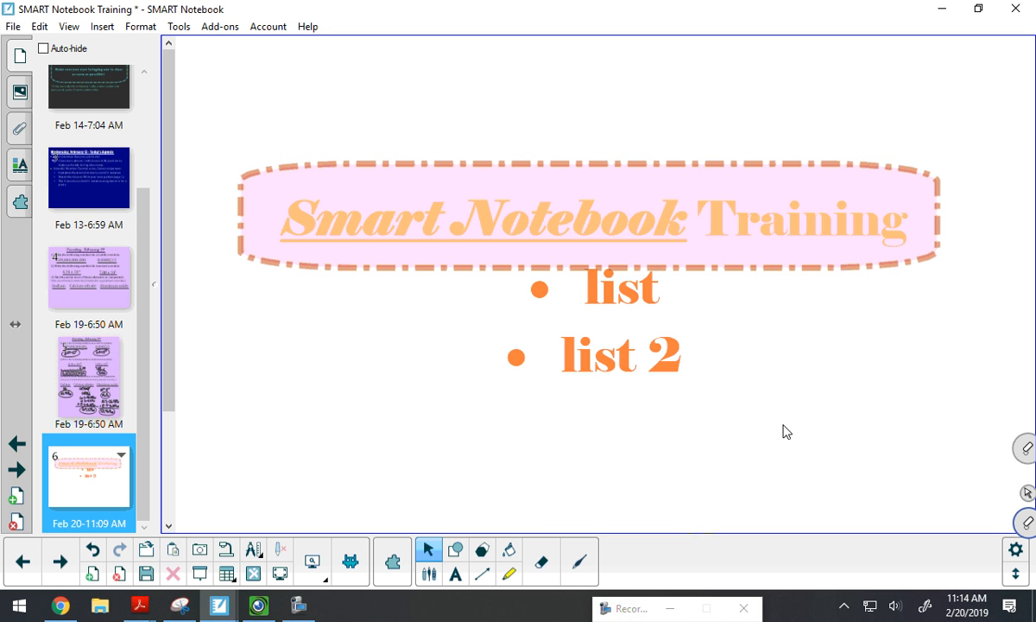
Step: Shrink and reposition the rounded rectangle so it fits closely around the title
{"action": "left_click_drag", "start_coordinate": [637, 268], "coordinate": [655, 259]}
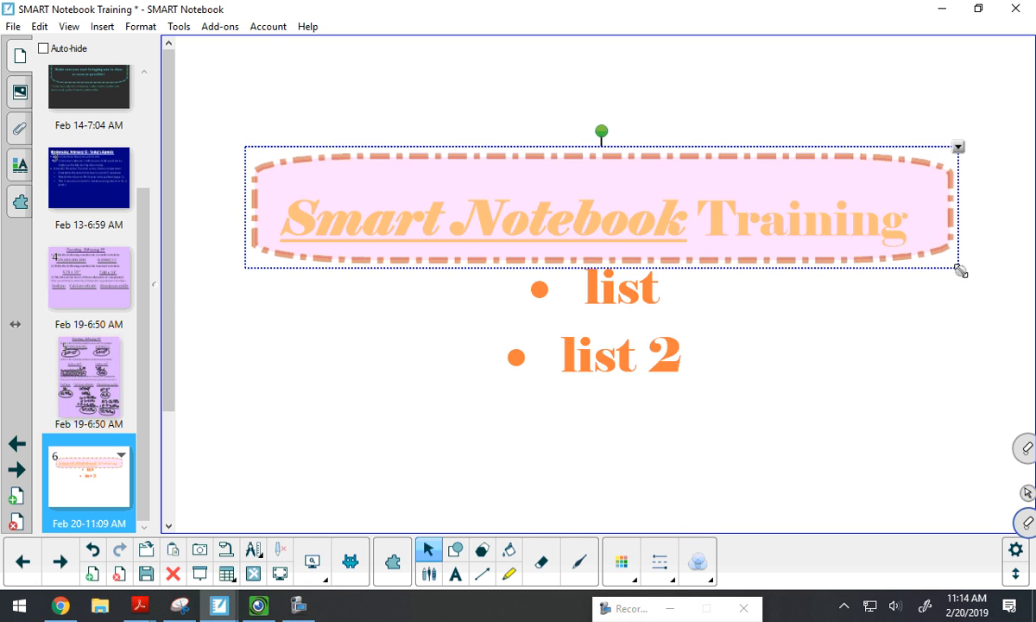
{"action": "left_click_drag", "start_coordinate": [961, 271], "coordinate": [918, 259]}
{"action": "left_click_drag", "start_coordinate": [817, 249], "coordinate": [843, 268]}
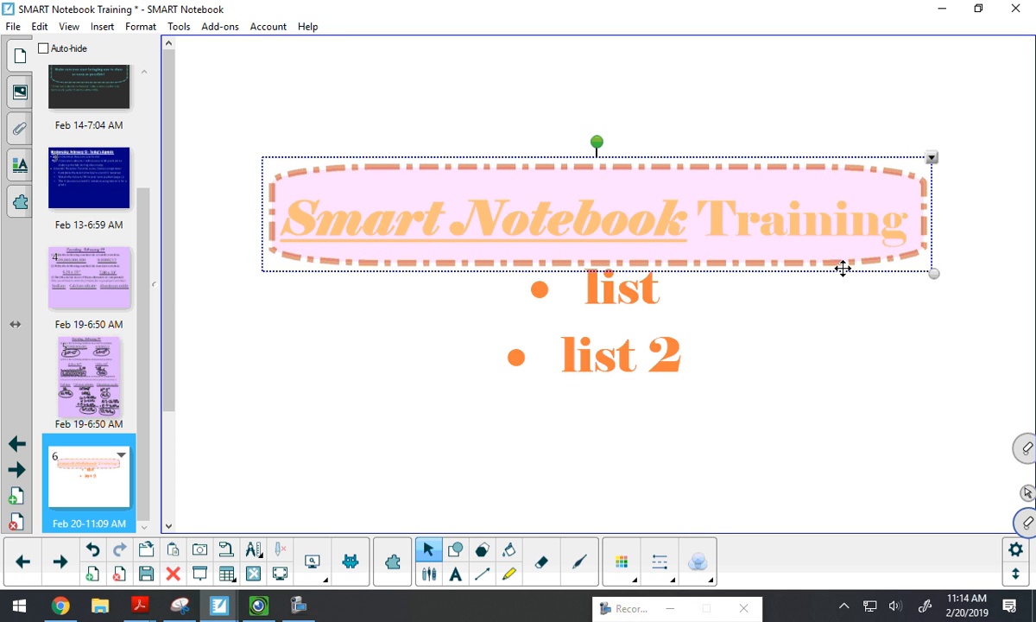
{"action": "left_click", "coordinate": [758, 106]}
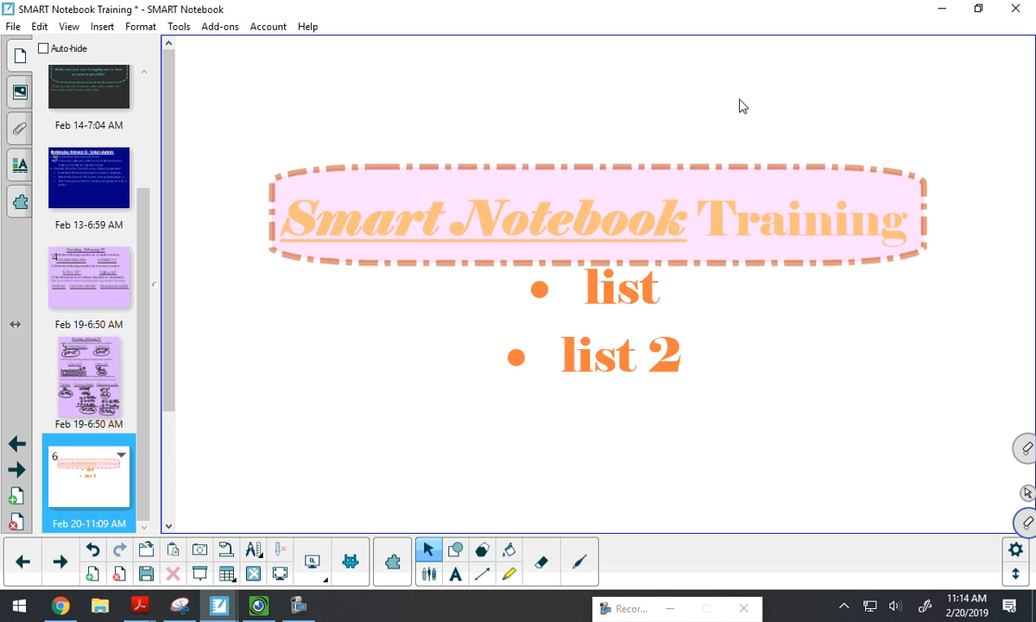
Step: Draw a solid black single-headed arrow from the lower part of the page up to the "list 2" bullet
{"action": "left_click", "coordinate": [484, 573]}
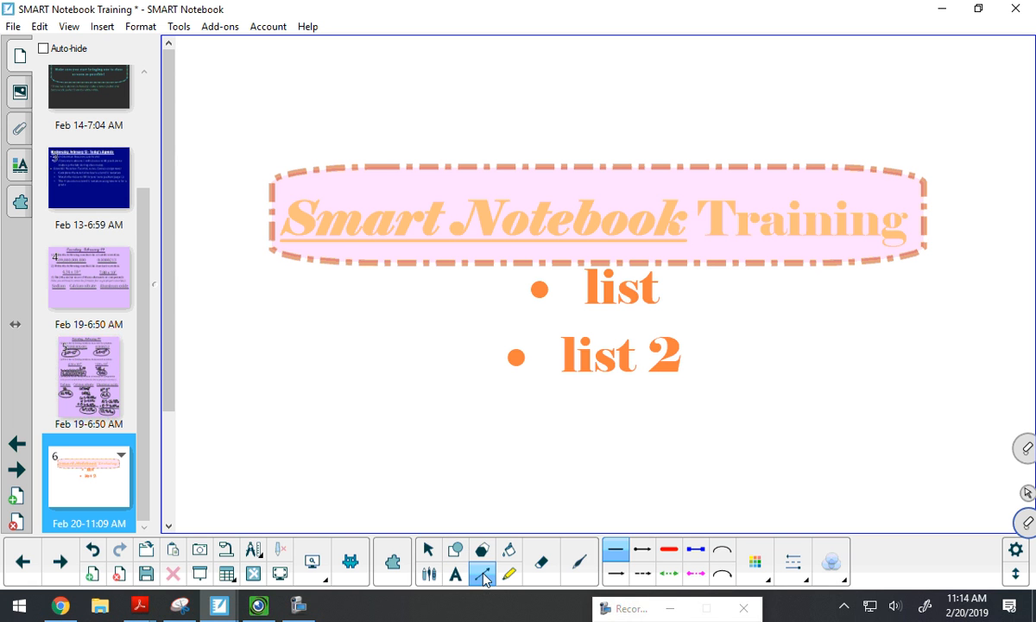
{"action": "left_click", "coordinate": [616, 573]}
{"action": "left_click_drag", "start_coordinate": [321, 422], "coordinate": [498, 363]}
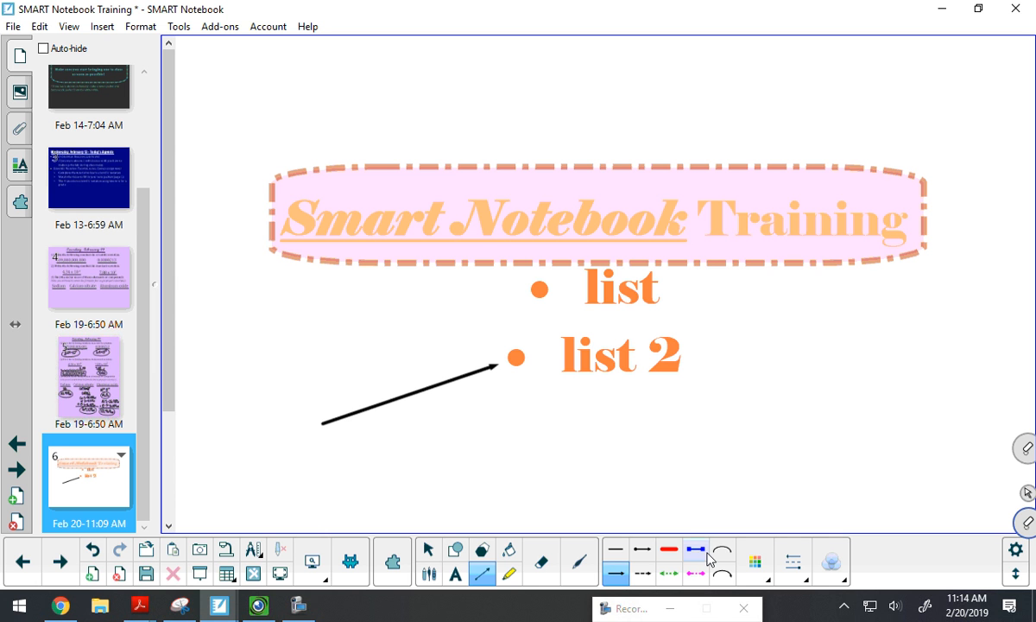
Step: Draw a horizontal green dotted double-headed arrow above the title and move it closer to the title's border
{"action": "left_click", "coordinate": [668, 573]}
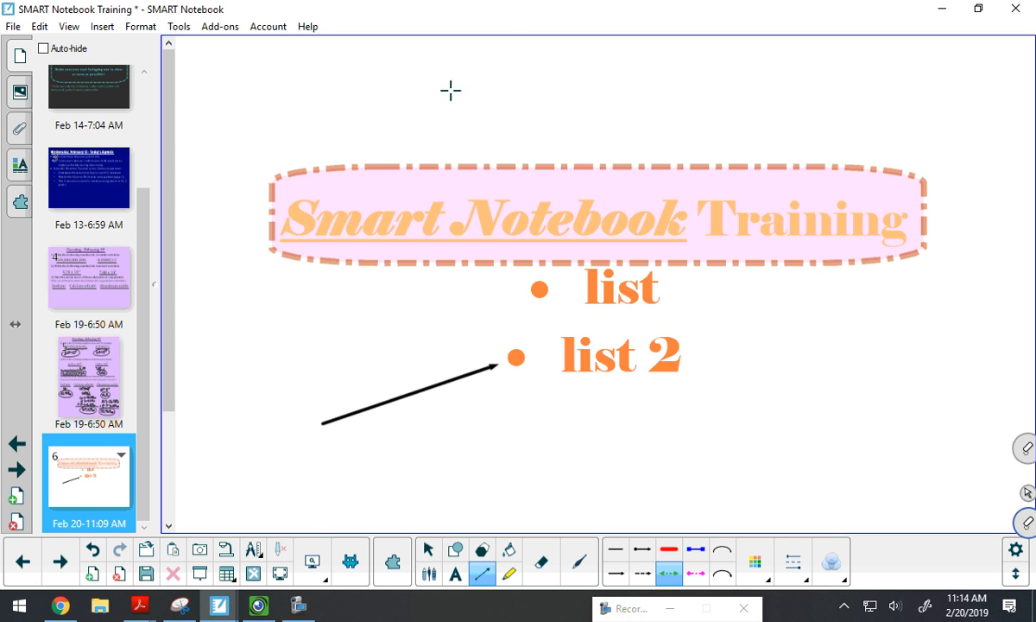
{"action": "left_click_drag", "start_coordinate": [423, 96], "coordinate": [628, 97]}
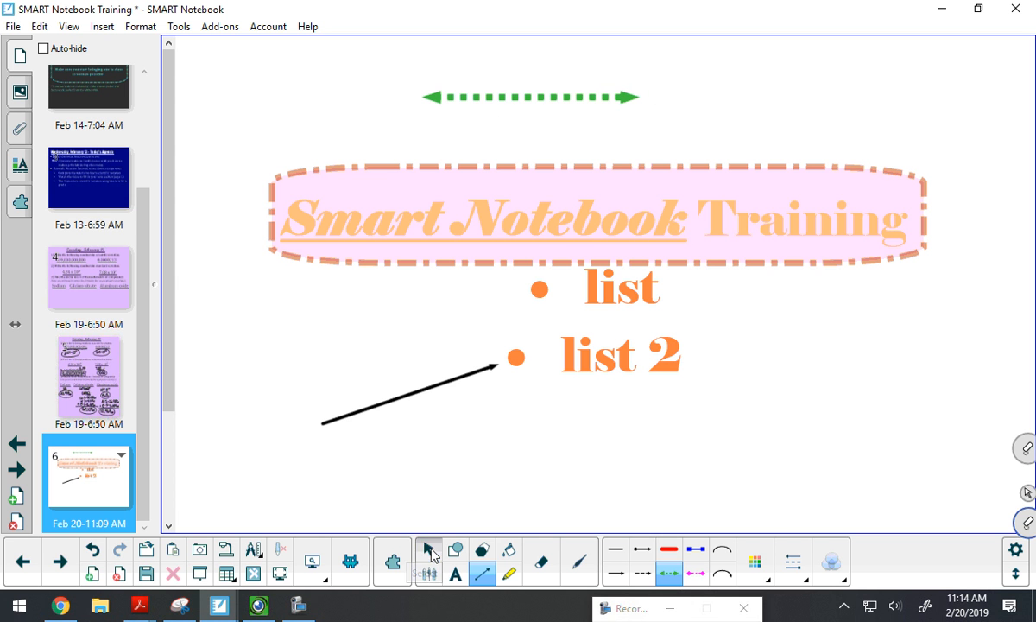
{"action": "left_click", "coordinate": [429, 551]}
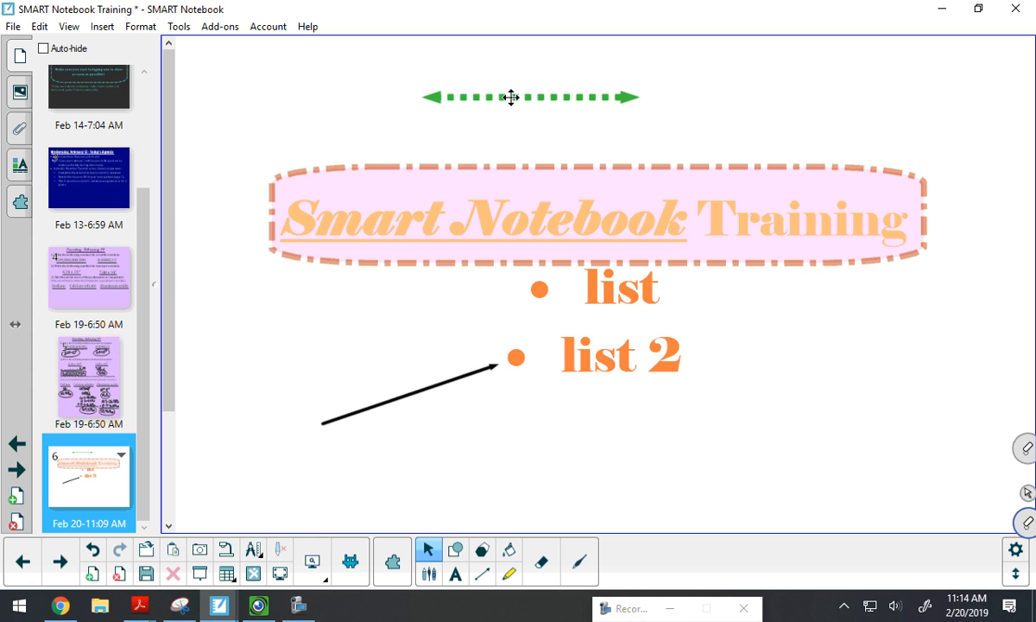
{"action": "left_click_drag", "start_coordinate": [511, 97], "coordinate": [577, 123]}
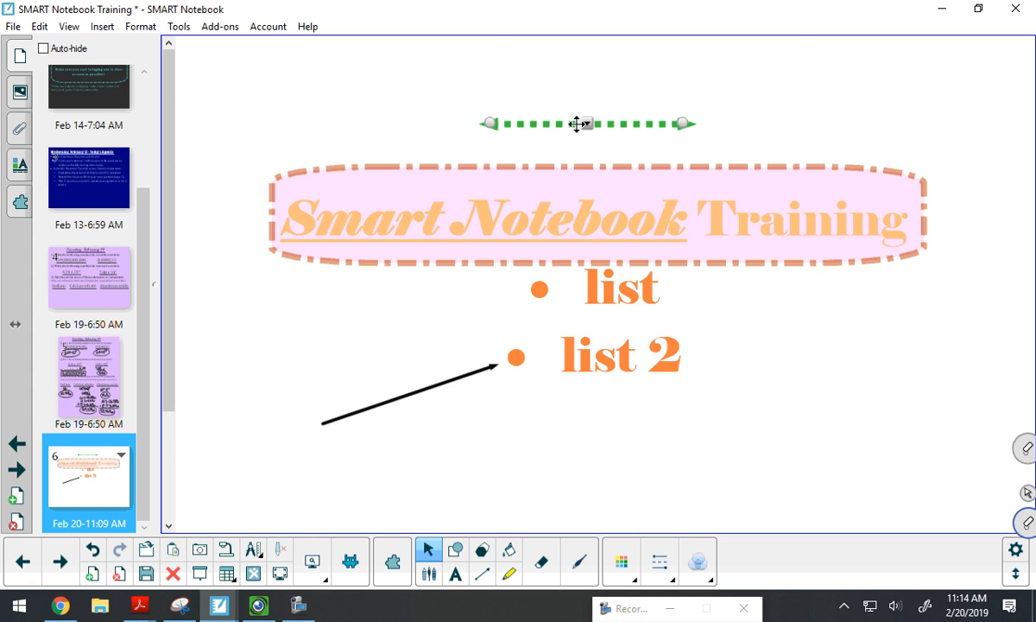
Step: Recolor the double-headed arrow above the title black and set its thickness to the third option
{"action": "left_click", "coordinate": [621, 562]}
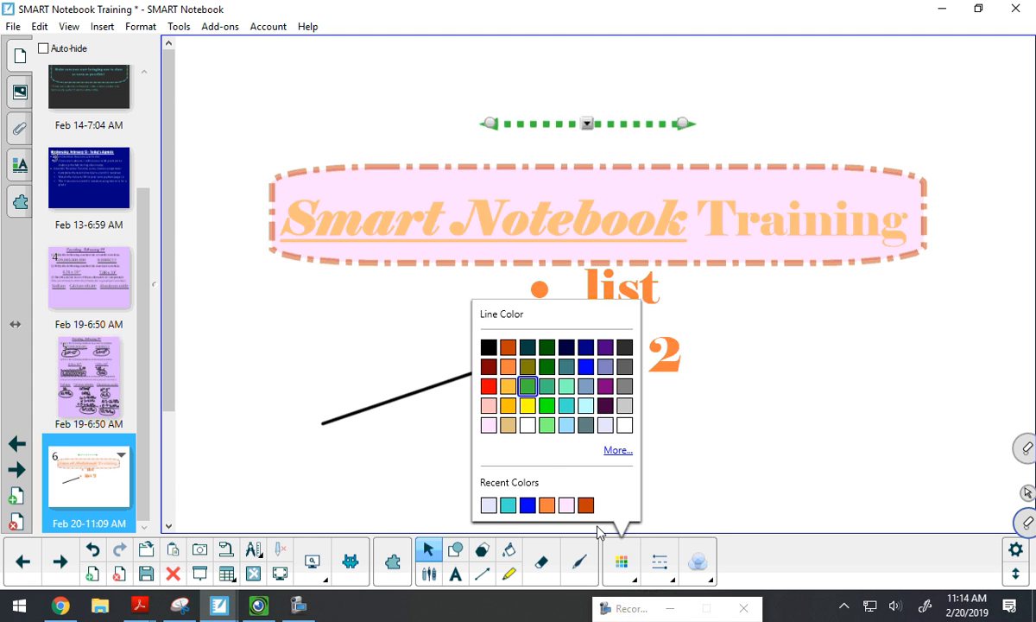
{"action": "left_click", "coordinate": [489, 346]}
{"action": "left_click", "coordinate": [660, 553]}
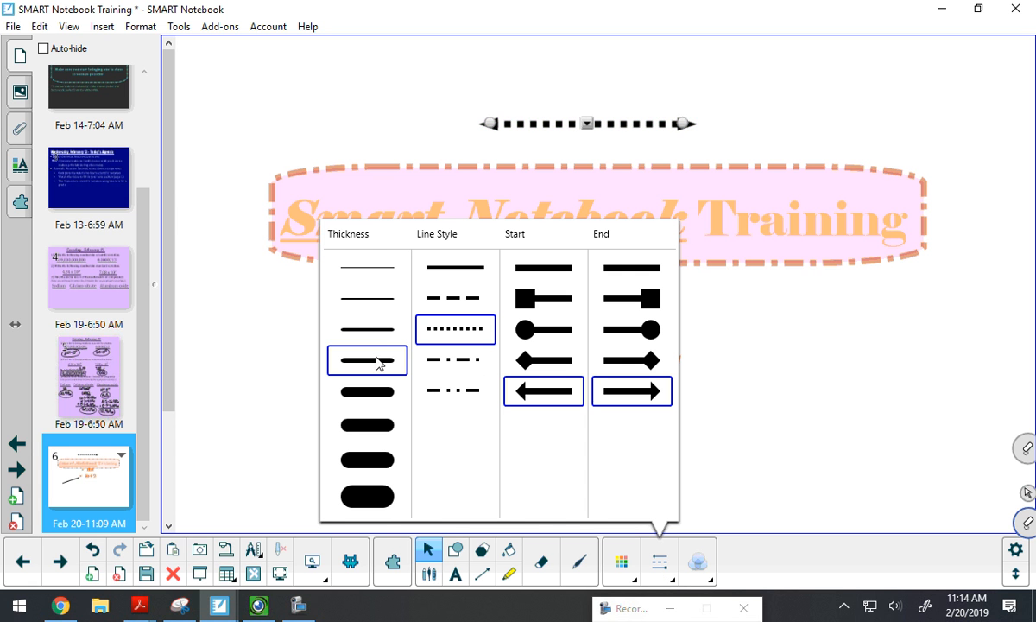
{"action": "left_click", "coordinate": [373, 299]}
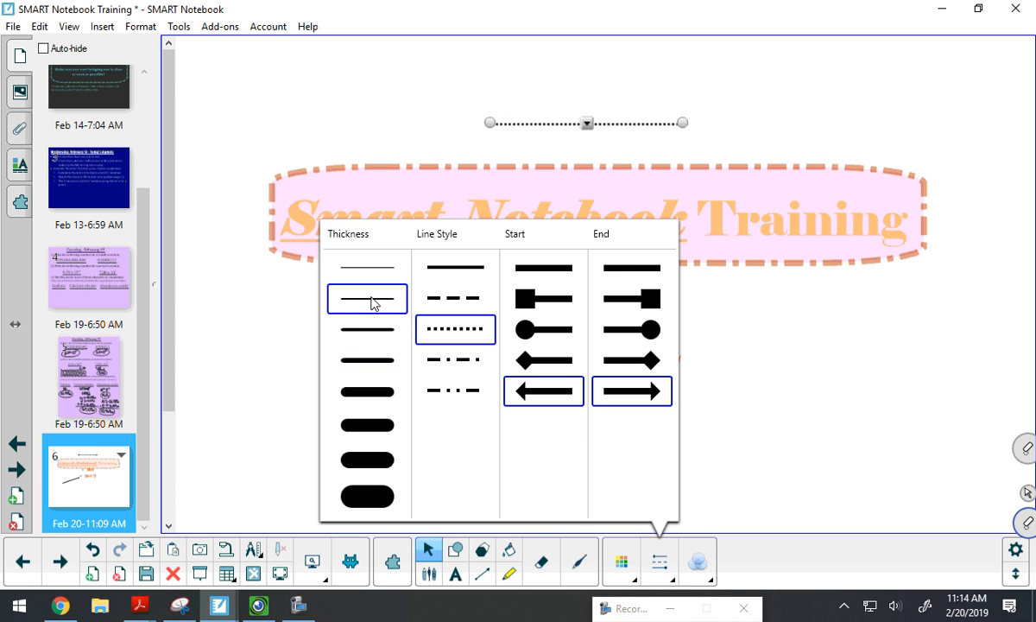
{"action": "left_click", "coordinate": [368, 333]}
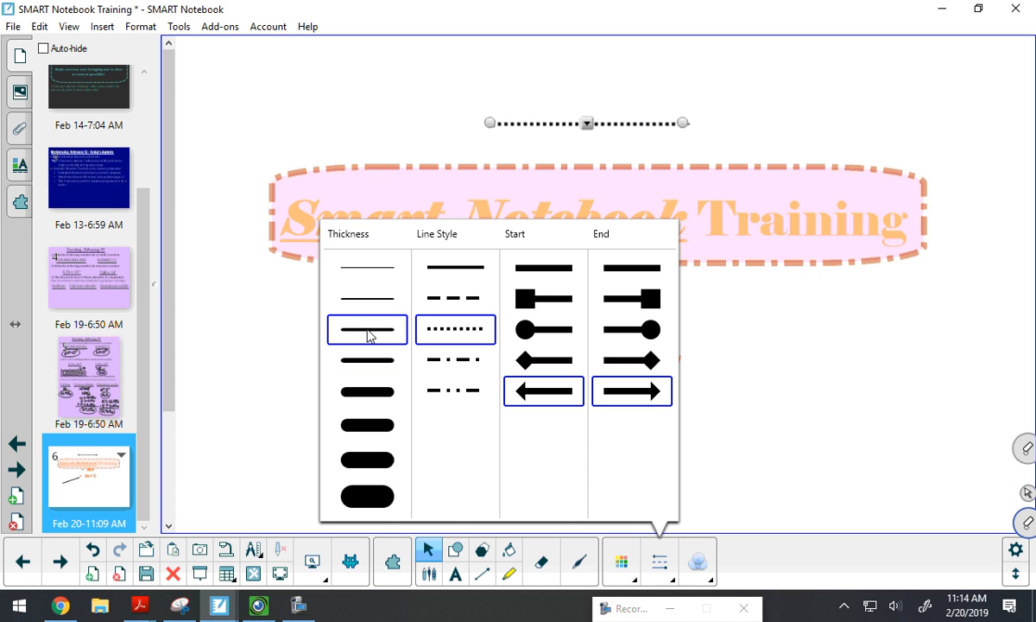
Step: Give the line above the title a dashed style with circle ends on both sides, and move it slightly down
{"action": "left_click", "coordinate": [453, 274]}
{"action": "left_click", "coordinate": [454, 298]}
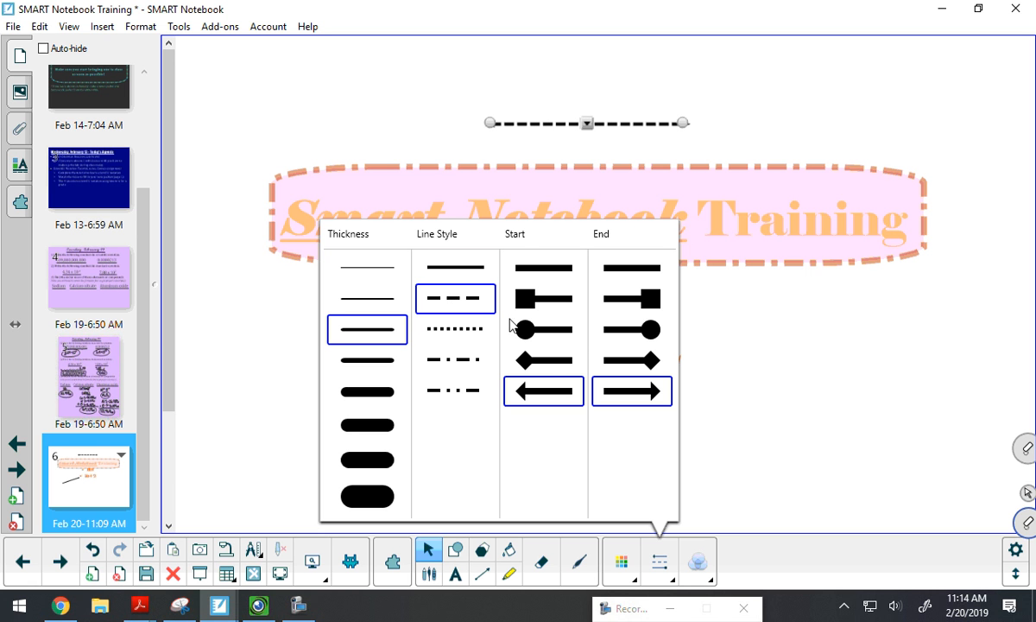
{"action": "left_click", "coordinate": [553, 334]}
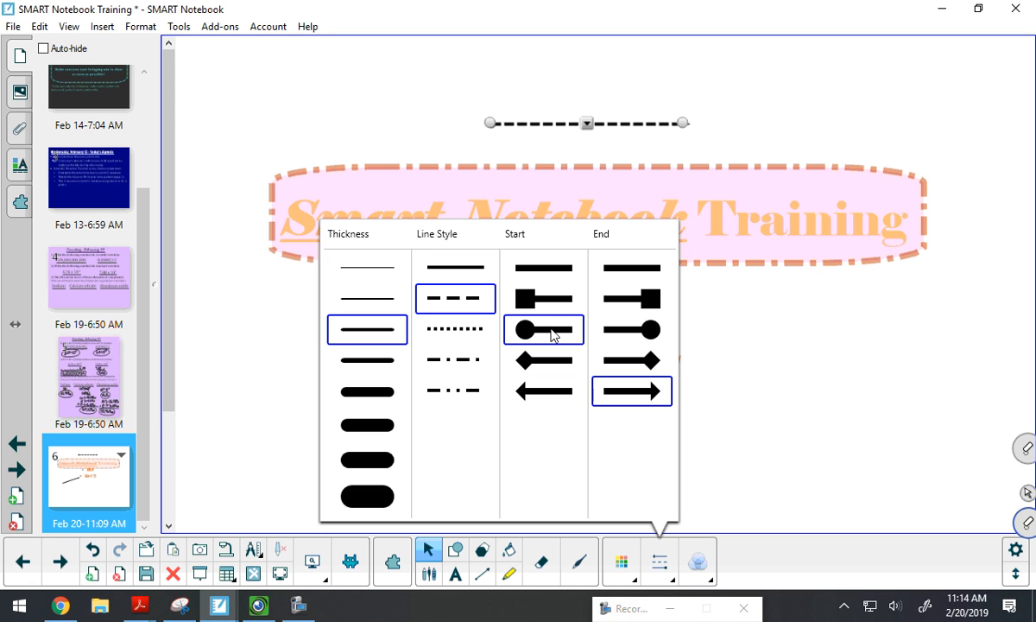
{"action": "left_click", "coordinate": [635, 329]}
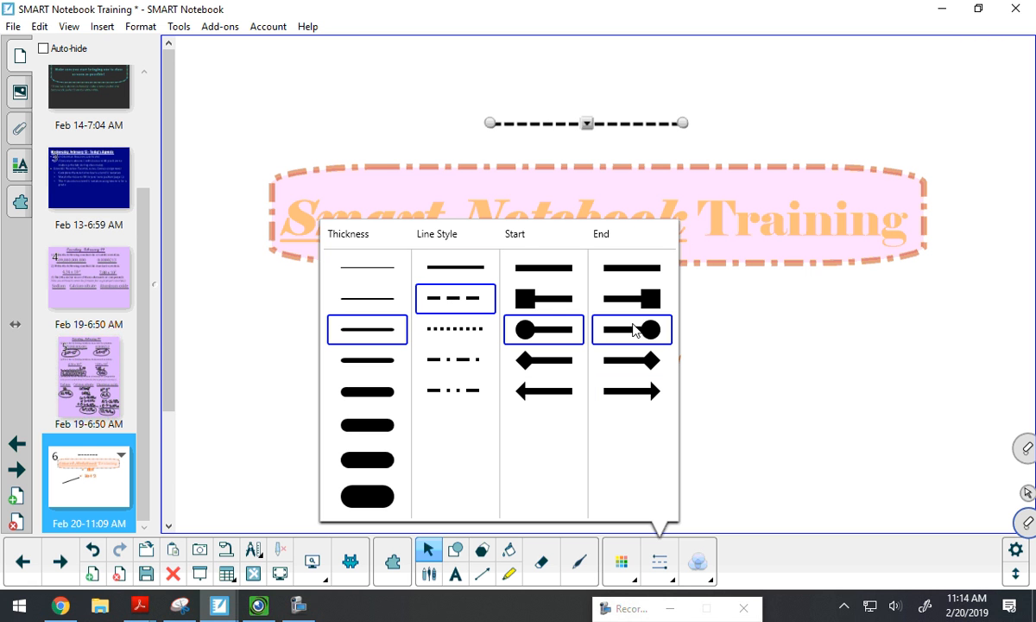
{"action": "left_click", "coordinate": [872, 362]}
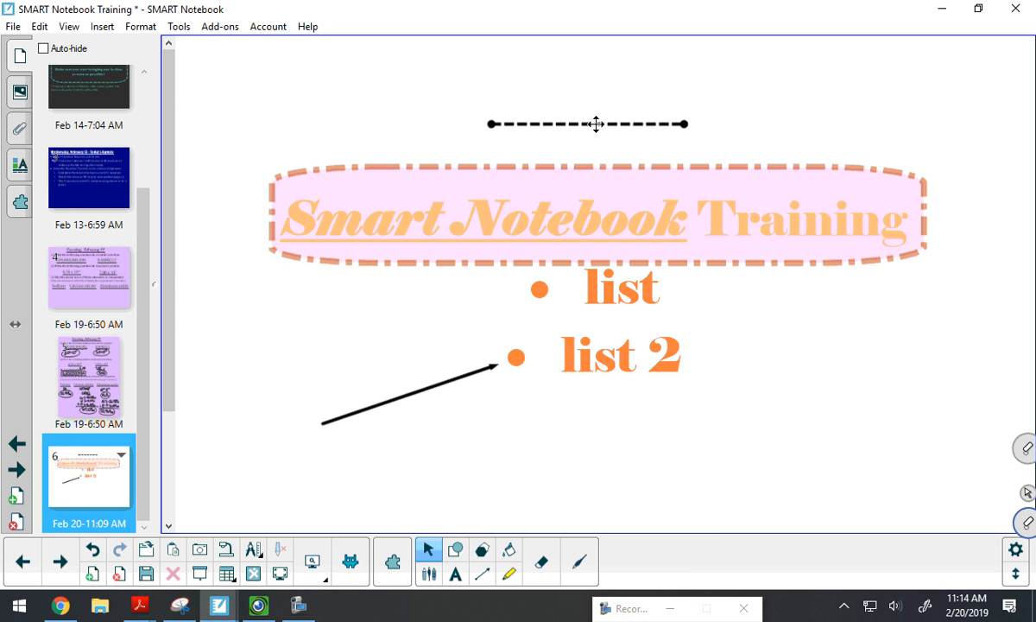
{"action": "left_click_drag", "start_coordinate": [596, 124], "coordinate": [594, 135]}
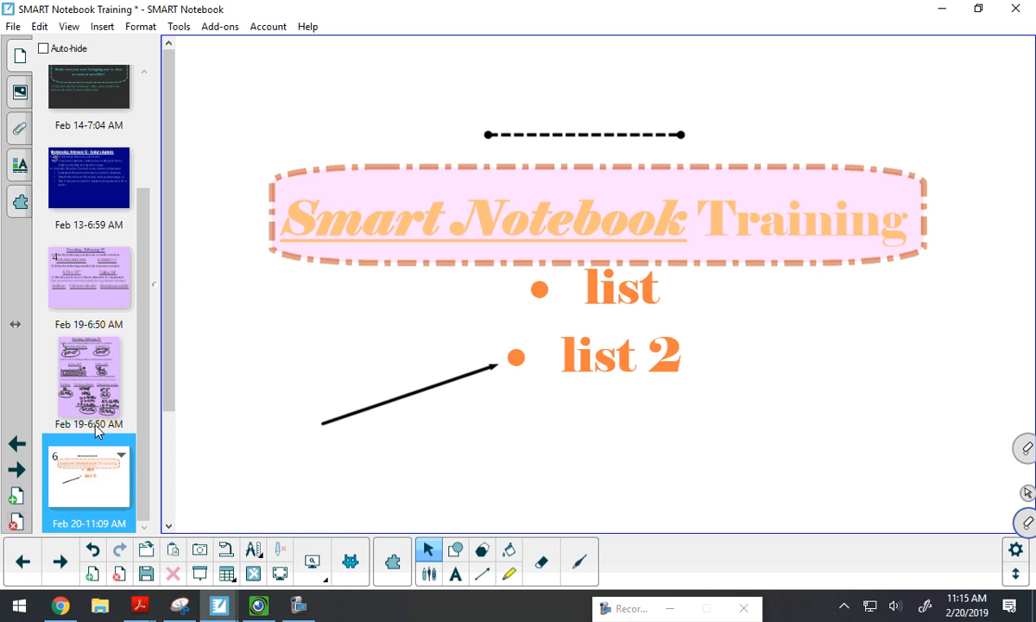
Step: View page 1 with the training title, followed by page 2 with the calculator reminder
{"action": "scroll", "coordinate": [93, 427], "scroll_direction": "up", "scroll_amount": 3}
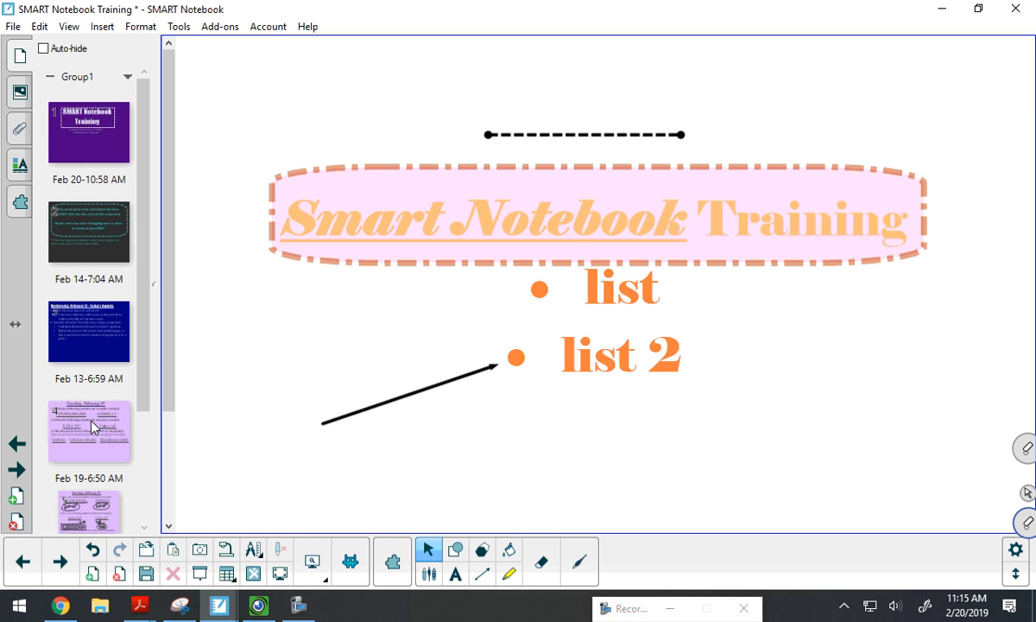
{"action": "left_click", "coordinate": [76, 142]}
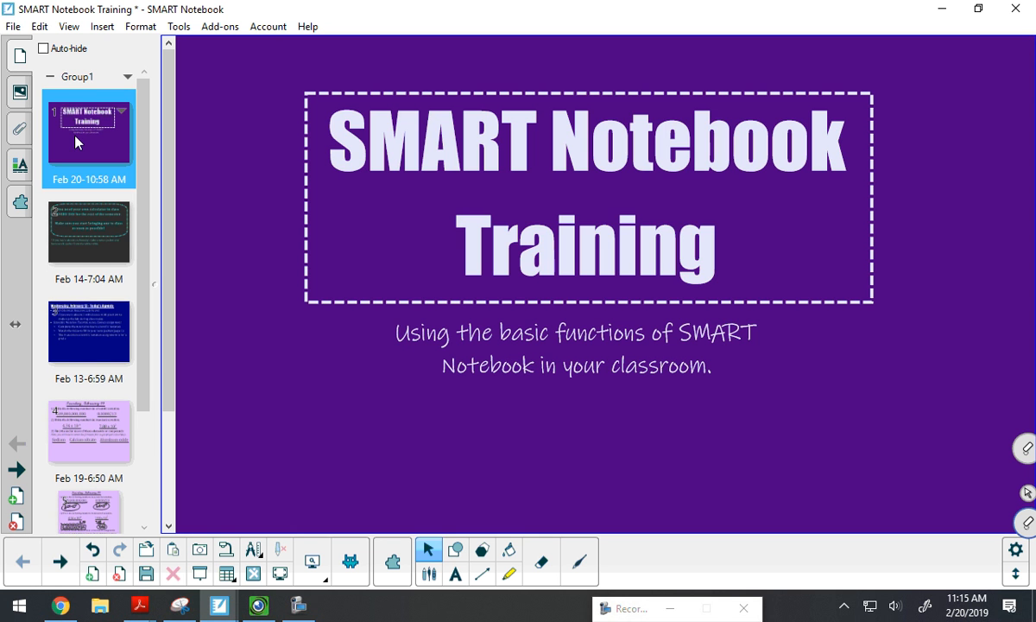
{"action": "left_click", "coordinate": [79, 236]}
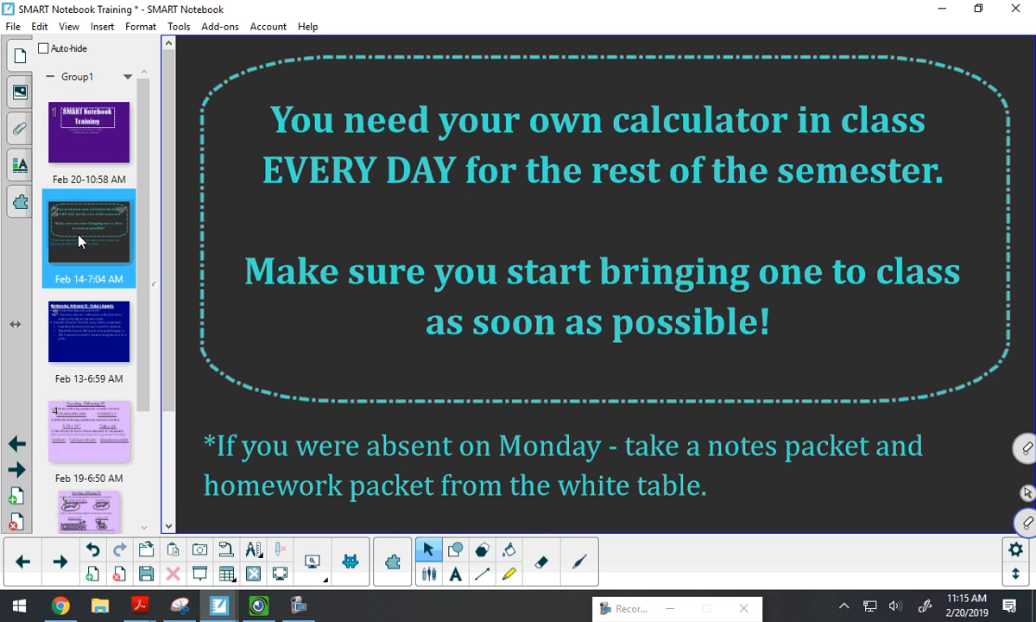